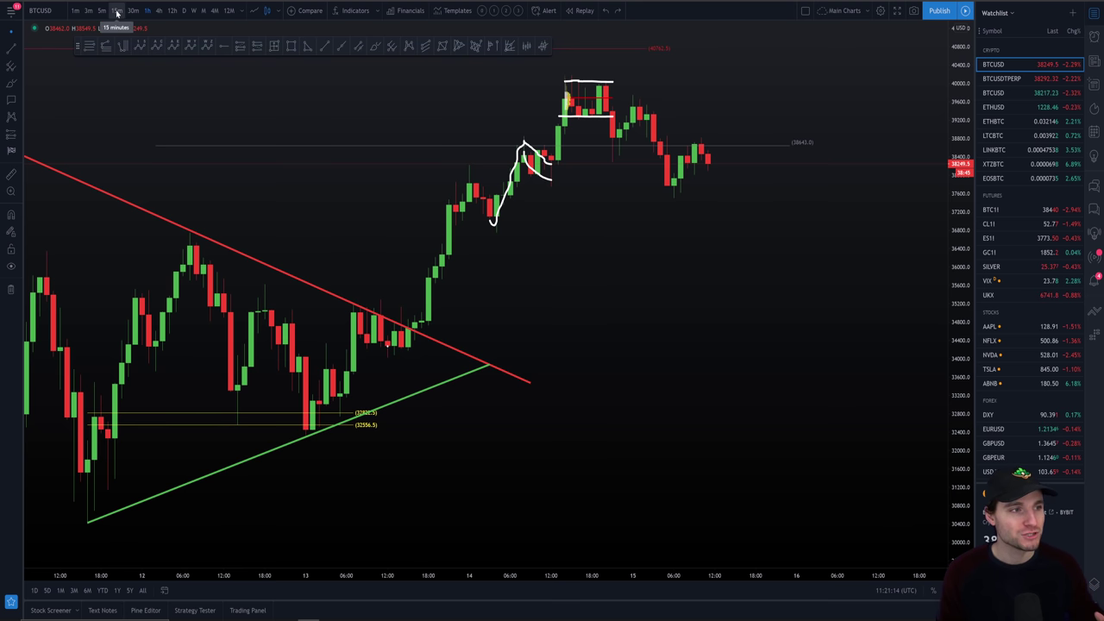
Switch the BTCUSD chart to the 15-minute timeframe with the 14 January channel and the recent candles in view.
{"action": "left_click", "coordinate": [117, 12]}
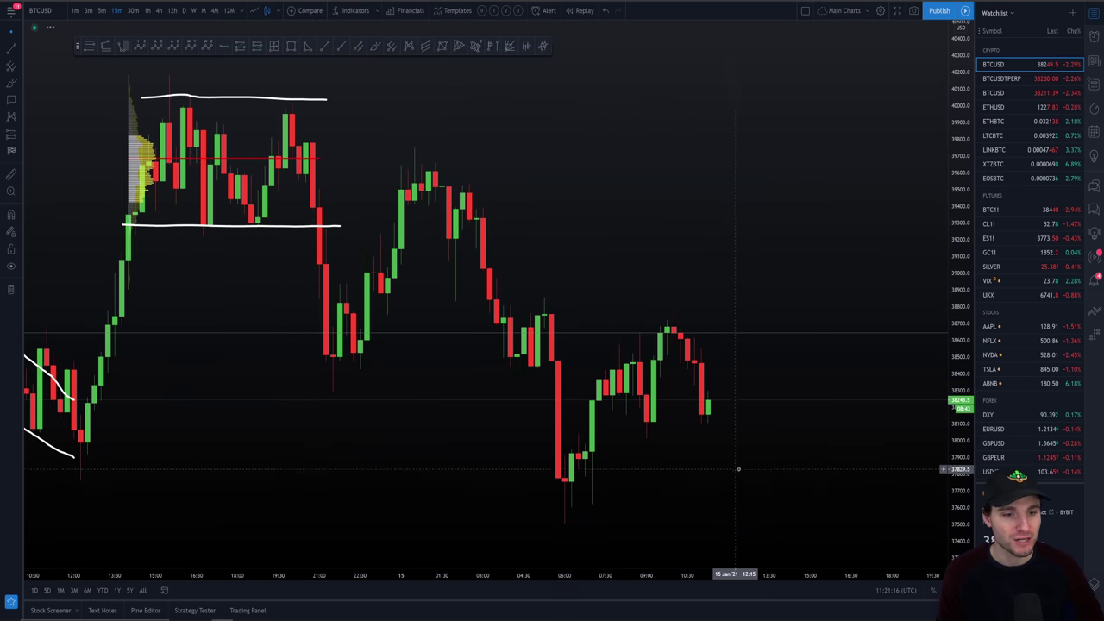
{"action": "scroll", "coordinate": [811, 429], "scroll_direction": "up", "scroll_amount": 2}
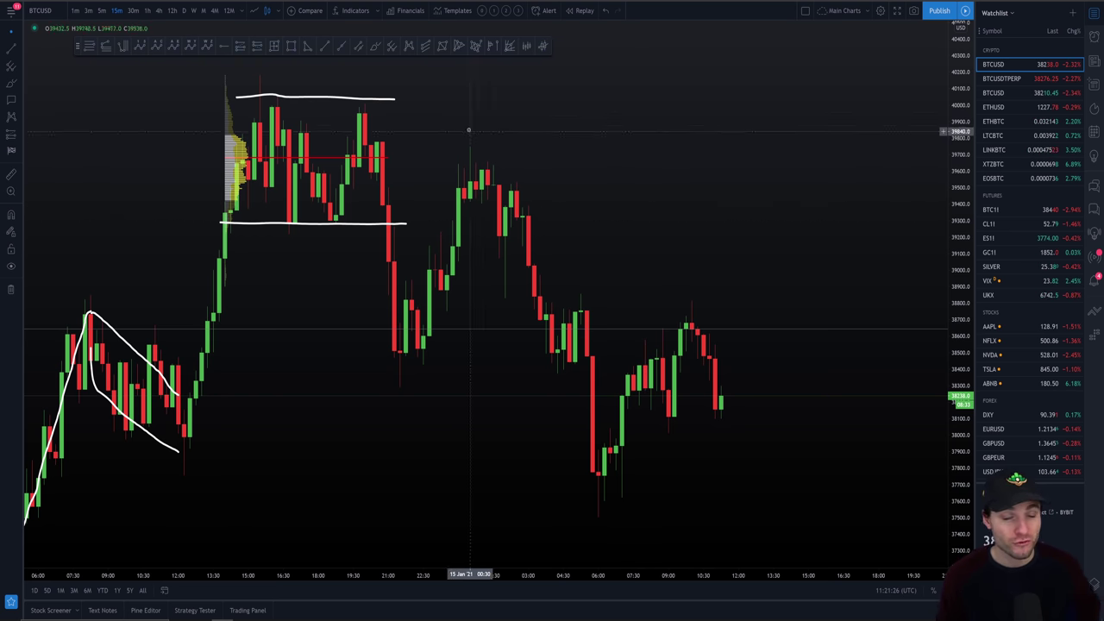
Circle the last peak inside the channel and the low after the breakdown with the Brush, undoing each circle.
{"action": "left_click", "coordinate": [376, 46]}
{"action": "mouse_move", "coordinate": [341, 129]}
{"action": "left_mouse_down"}
{"action": "mouse_move", "coordinate": [345, 103]}
{"action": "mouse_move", "coordinate": [384, 97]}
{"action": "mouse_move", "coordinate": [371, 140]}
{"action": "left_mouse_up"}
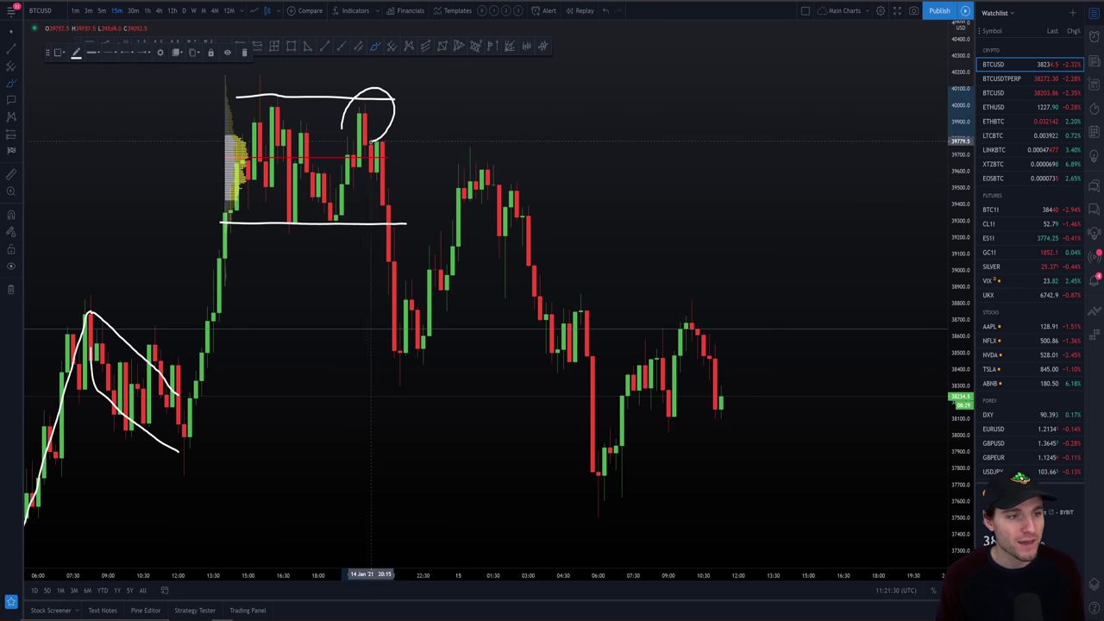
{"action": "key", "text": "ctrl+z"}
{"action": "mouse_move", "coordinate": [372, 342]}
{"action": "left_mouse_down"}
{"action": "mouse_move", "coordinate": [387, 330]}
{"action": "mouse_move", "coordinate": [425, 343]}
{"action": "mouse_move", "coordinate": [397, 384]}
{"action": "mouse_move", "coordinate": [372, 354]}
{"action": "left_mouse_up"}
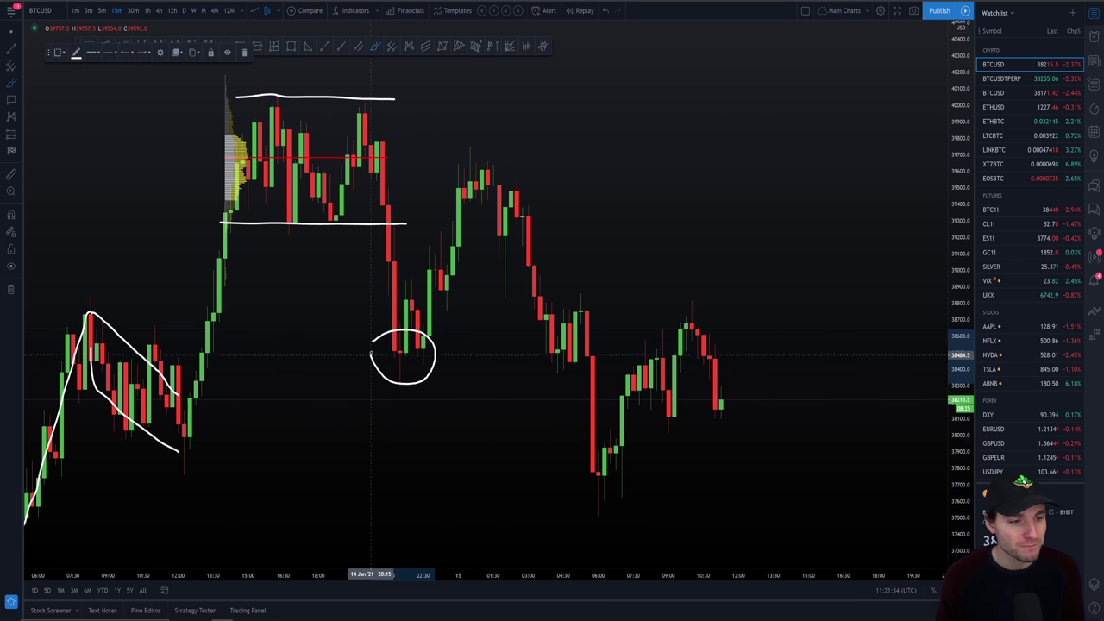
{"action": "key", "text": "ctrl+z"}
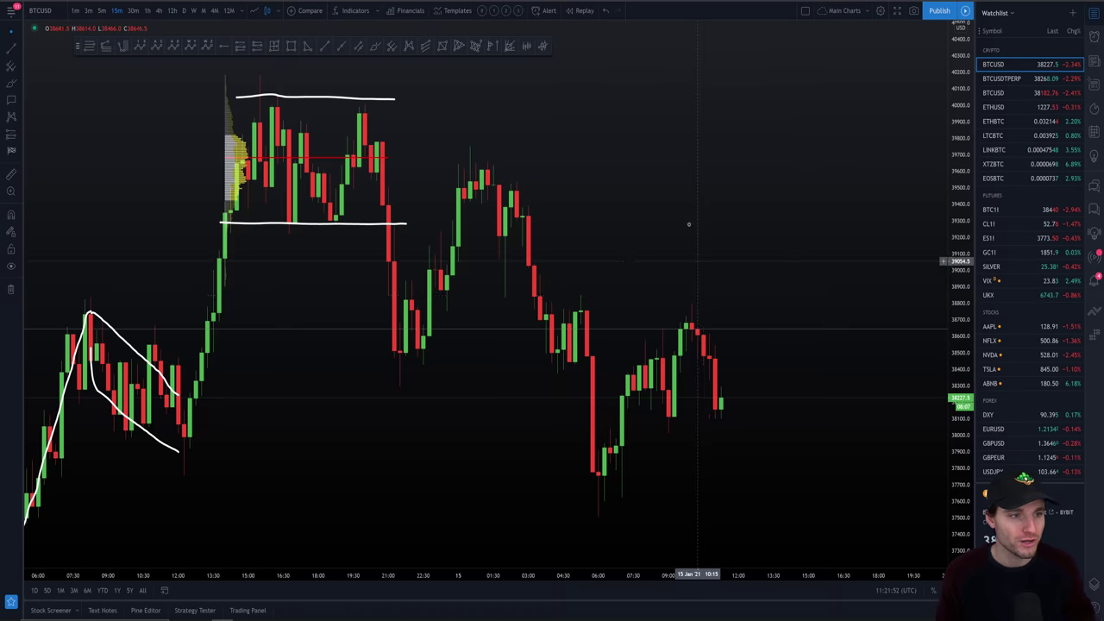
{"action": "scroll", "coordinate": [690, 220], "scroll_direction": "up", "scroll_amount": 2}
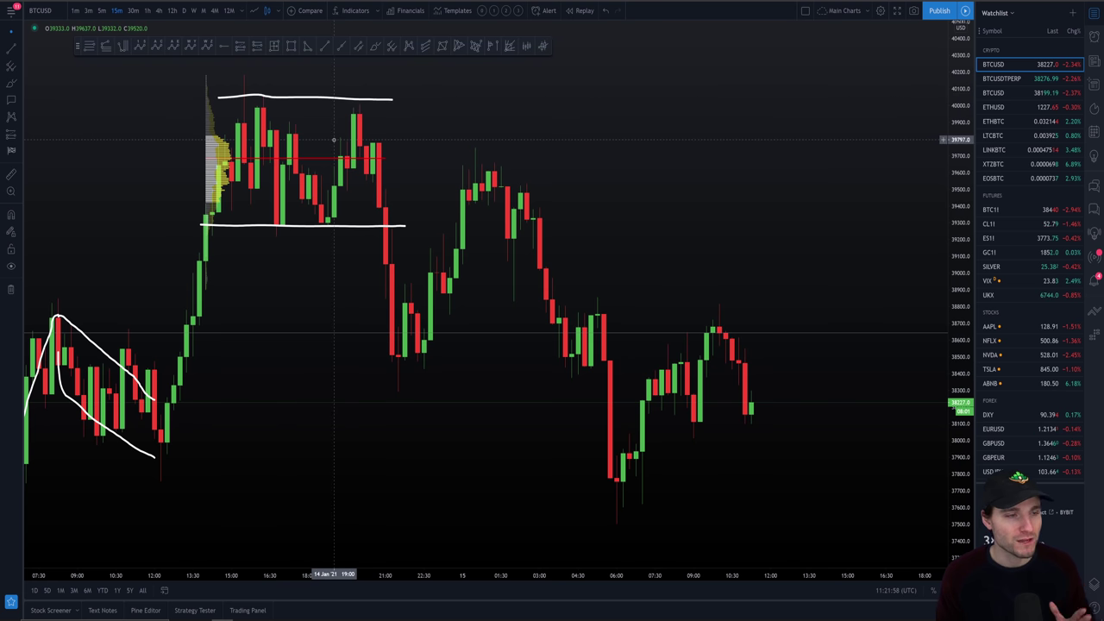
Open the BTC1! futures chart and trace the GAP line back to its origin on 8 January.
{"action": "left_click", "coordinate": [991, 209]}
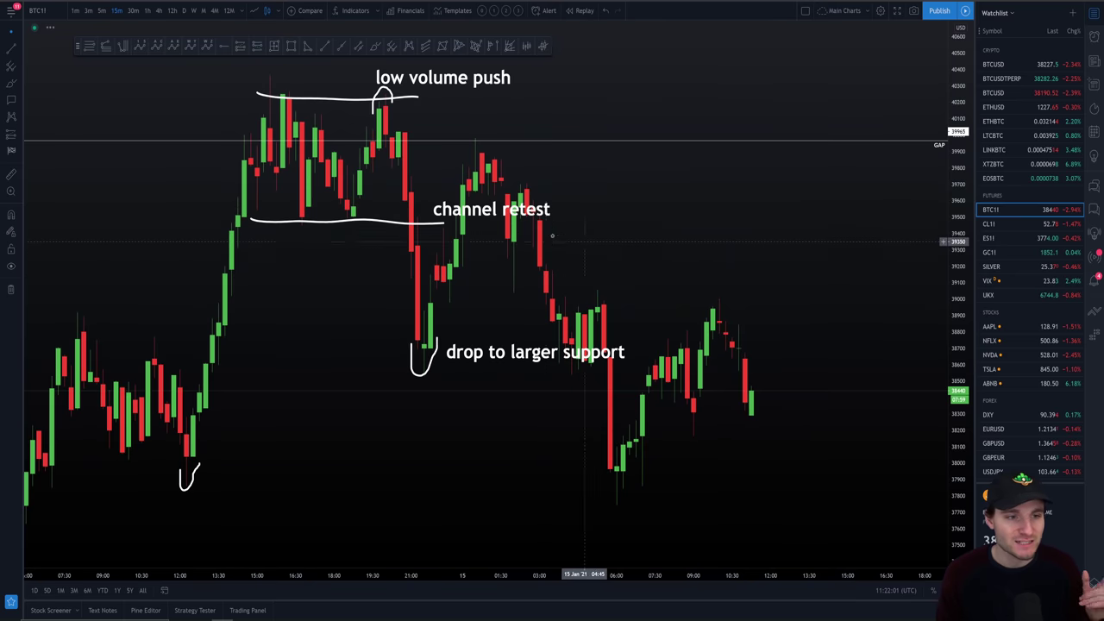
{"action": "left_click_drag", "start_coordinate": [604, 215], "coordinate": [767, 201]}
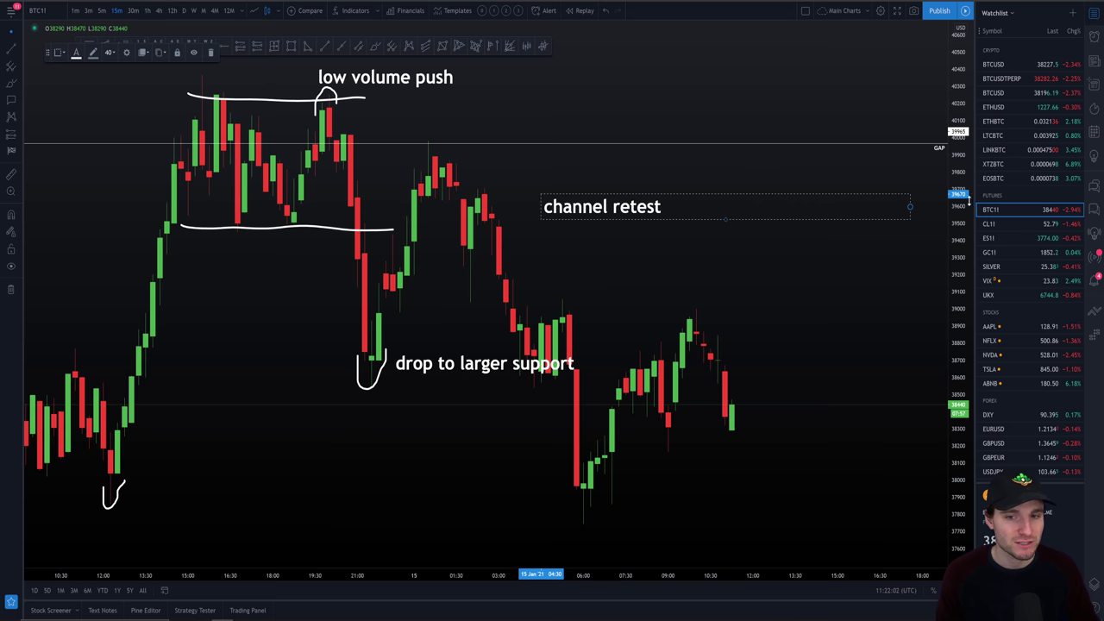
{"action": "key", "text": "ctrl+z"}
{"action": "scroll", "coordinate": [845, 241], "scroll_direction": "down", "scroll_amount": 5}
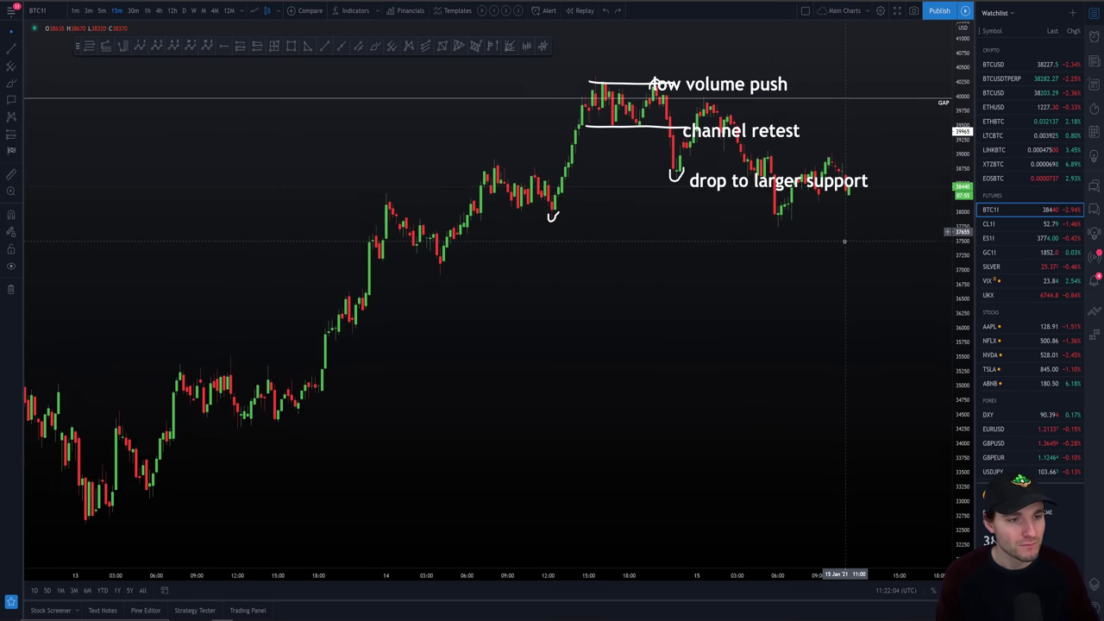
{"action": "scroll", "coordinate": [844, 241], "scroll_direction": "down", "scroll_amount": 4}
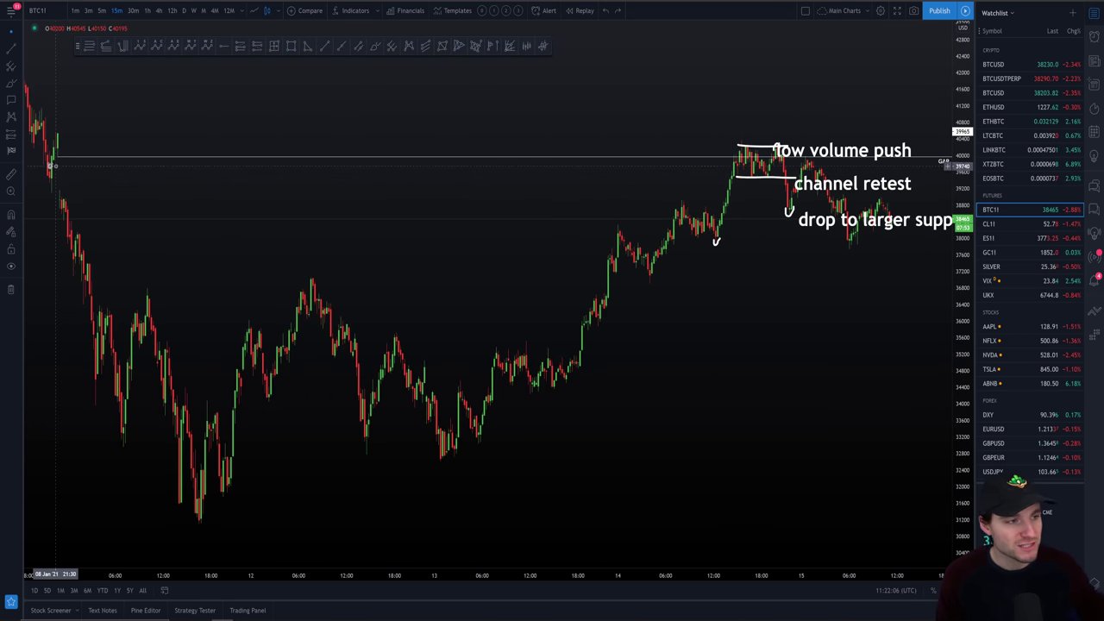
{"action": "scroll", "coordinate": [110, 287], "scroll_direction": "up", "scroll_amount": 4}
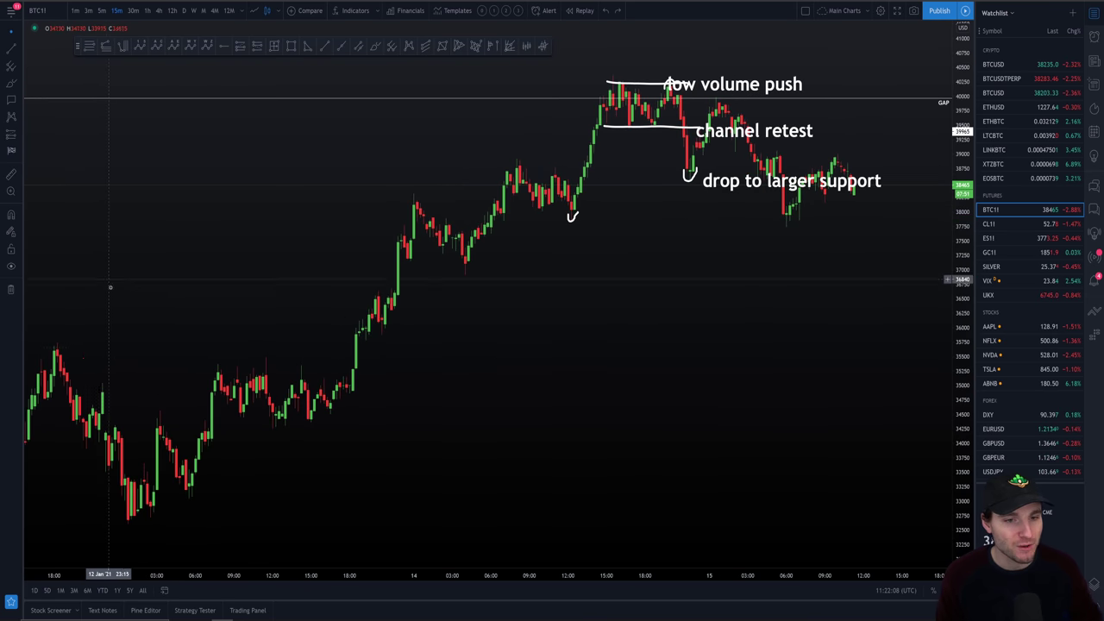
{"action": "scroll", "coordinate": [495, 200], "scroll_direction": "up", "scroll_amount": 2}
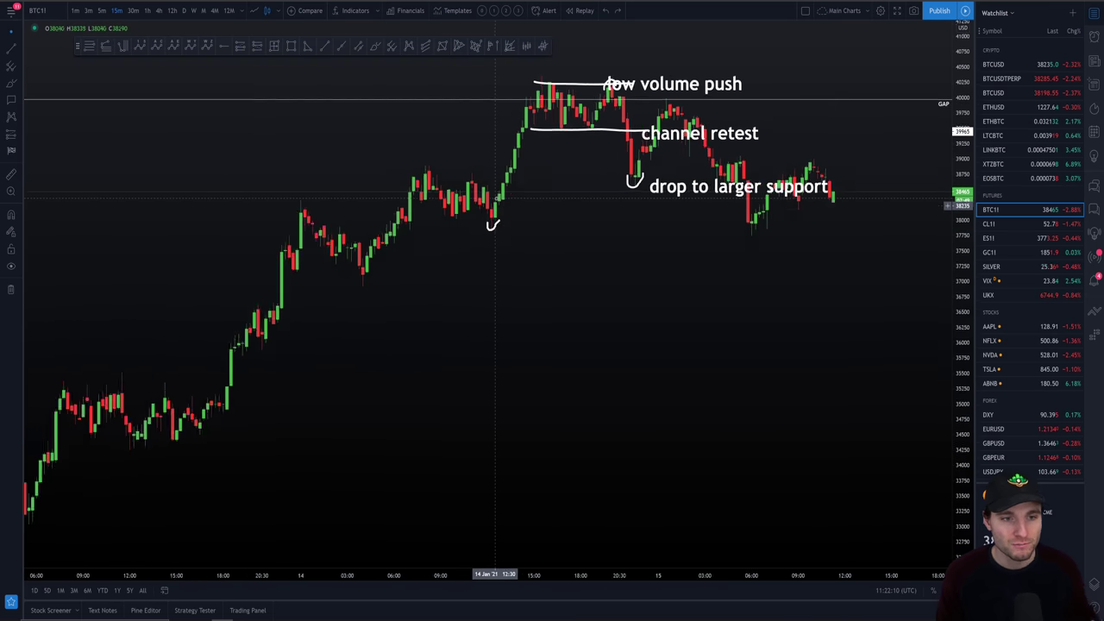
{"action": "scroll", "coordinate": [495, 199], "scroll_direction": "up", "scroll_amount": 1}
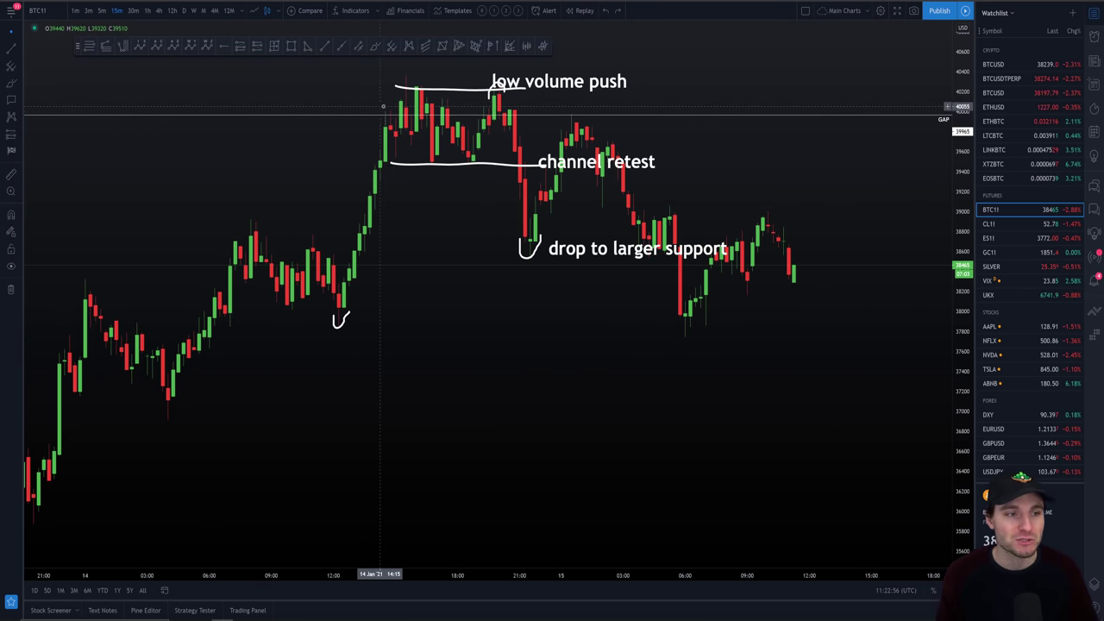
Measure the price and time span along the channel's upper edge on the BTC1! chart, and clear the measurement.
{"action": "left_click", "coordinate": [384, 106], "text": "shift"}
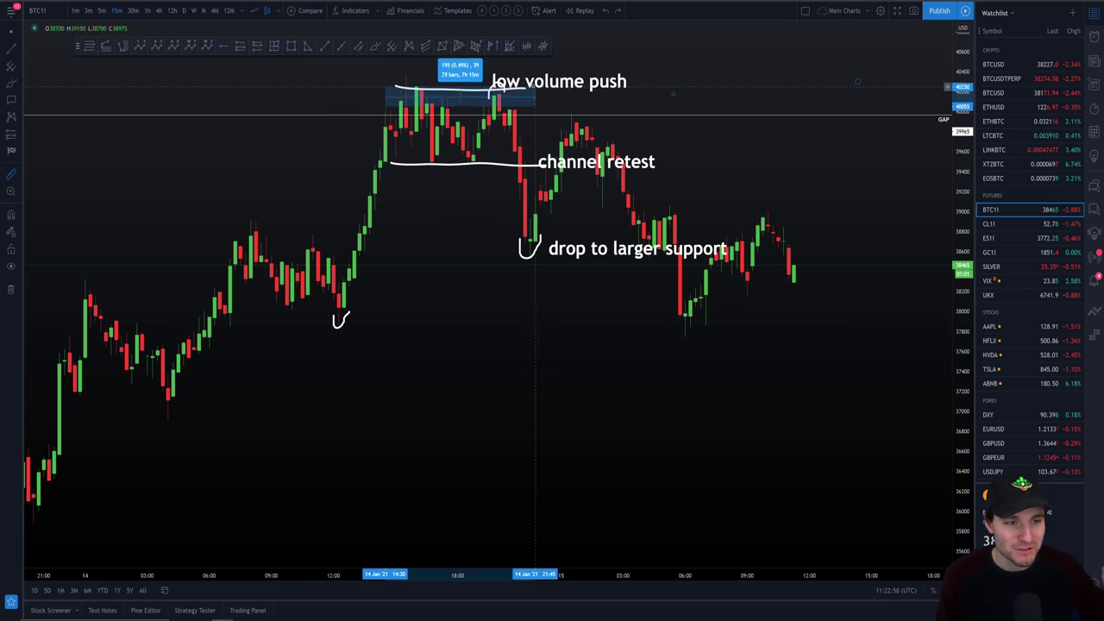
{"action": "left_click", "coordinate": [515, 83]}
{"action": "scroll", "coordinate": [324, 147], "scroll_direction": "up", "scroll_amount": 3}
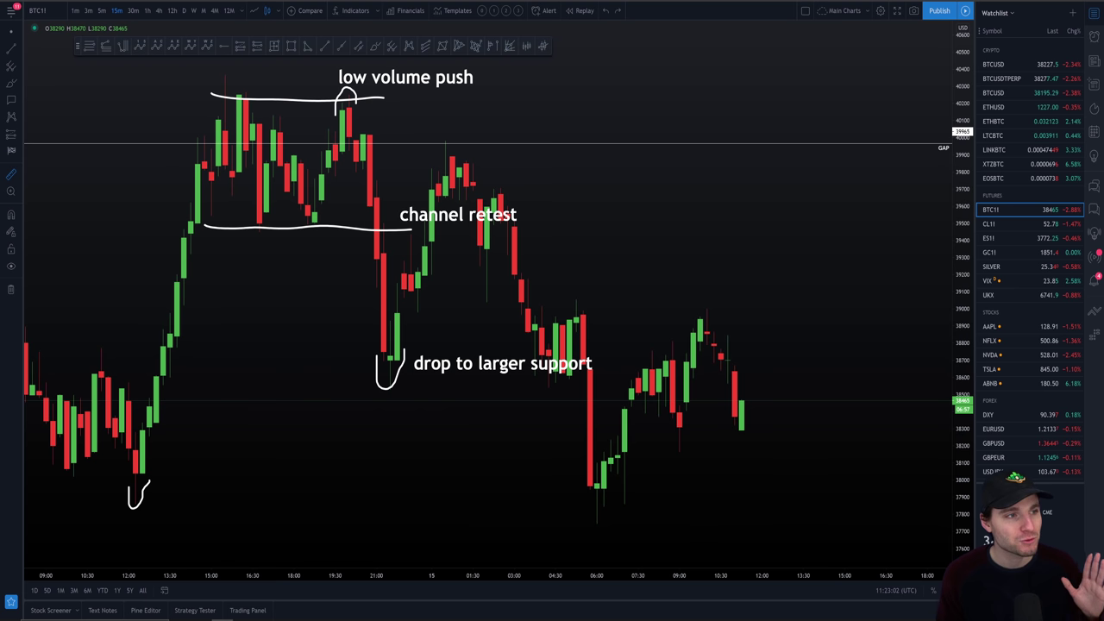
Return to the BTCUSD chart and review the channel together with the preceding flag pattern.
{"action": "left_click", "coordinate": [997, 63]}
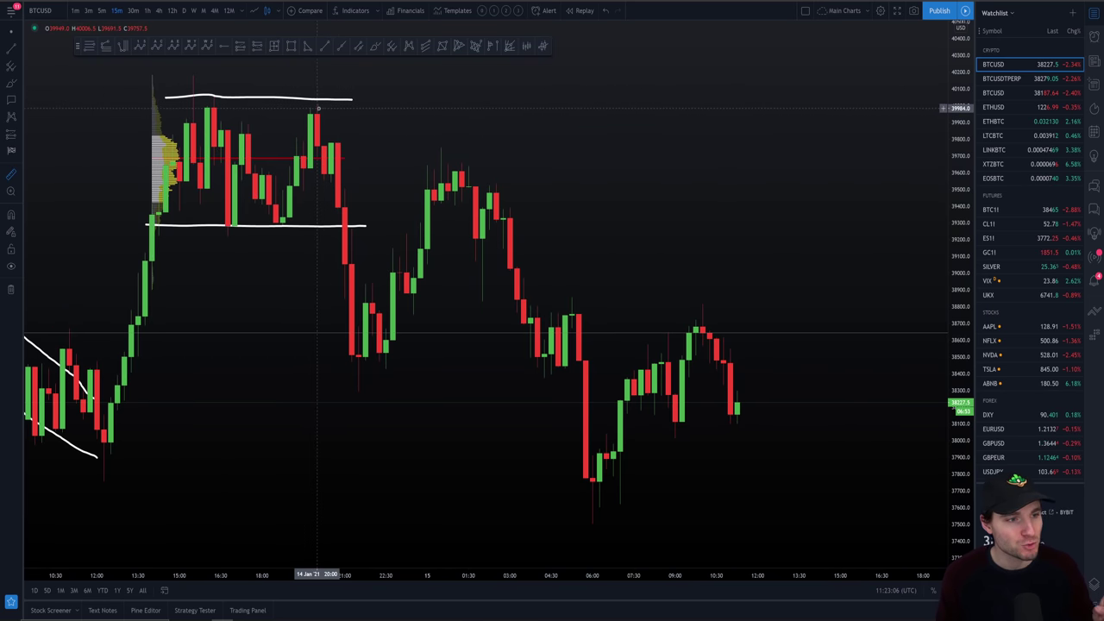
{"action": "scroll", "coordinate": [349, 153], "scroll_direction": "down", "scroll_amount": 2}
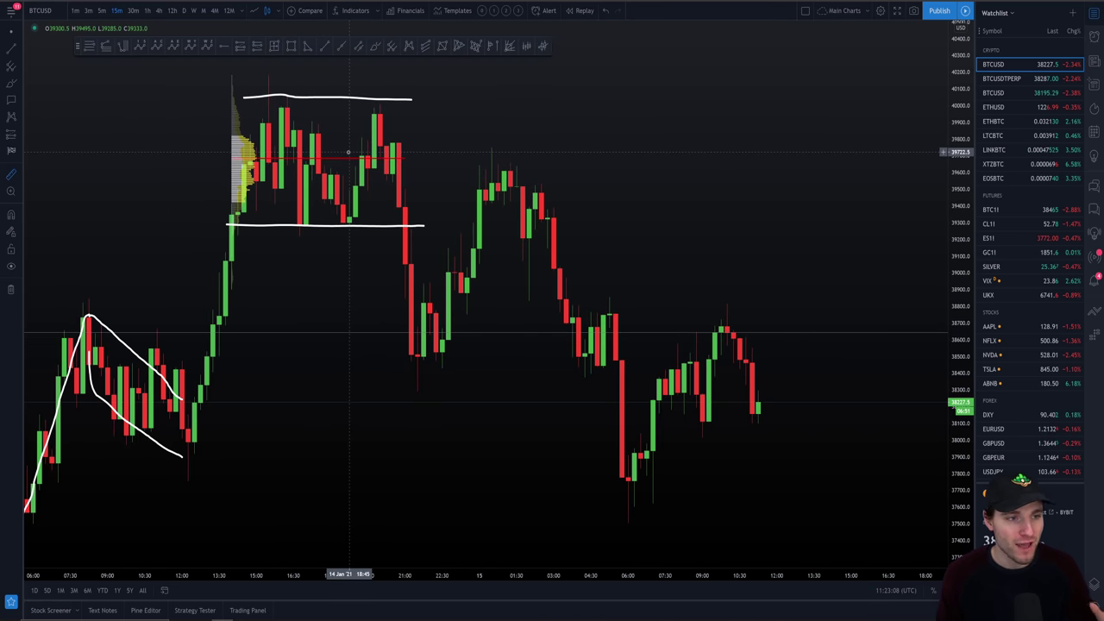
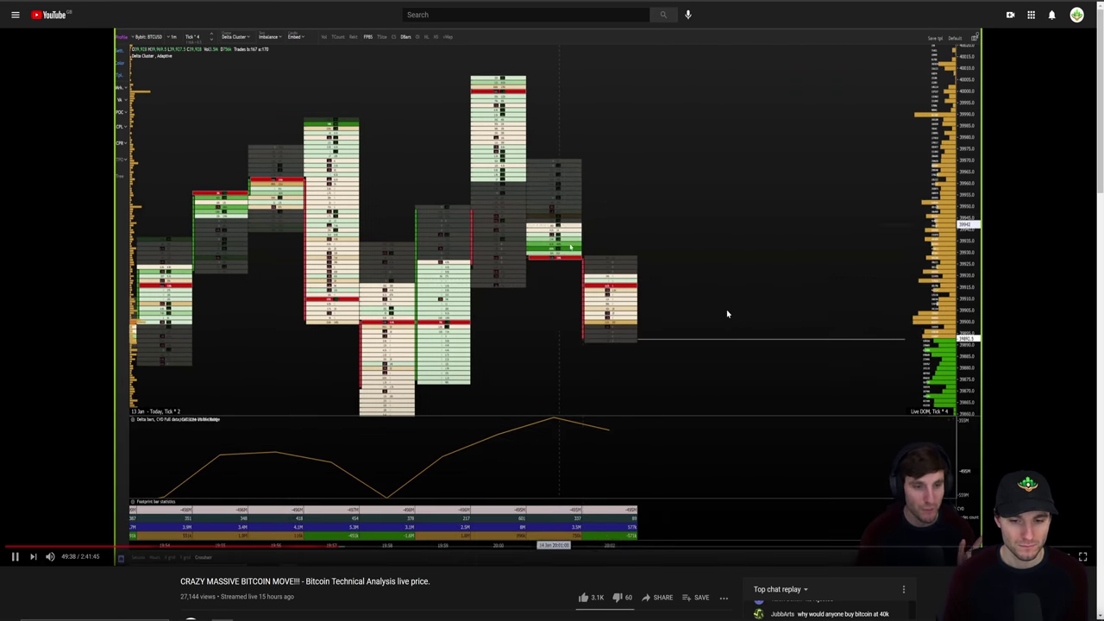
Pause the YouTube livestream replay at the footprint chart and switch back to the BTCUSD chart in TradingView.
{"action": "left_click", "coordinate": [394, 174]}
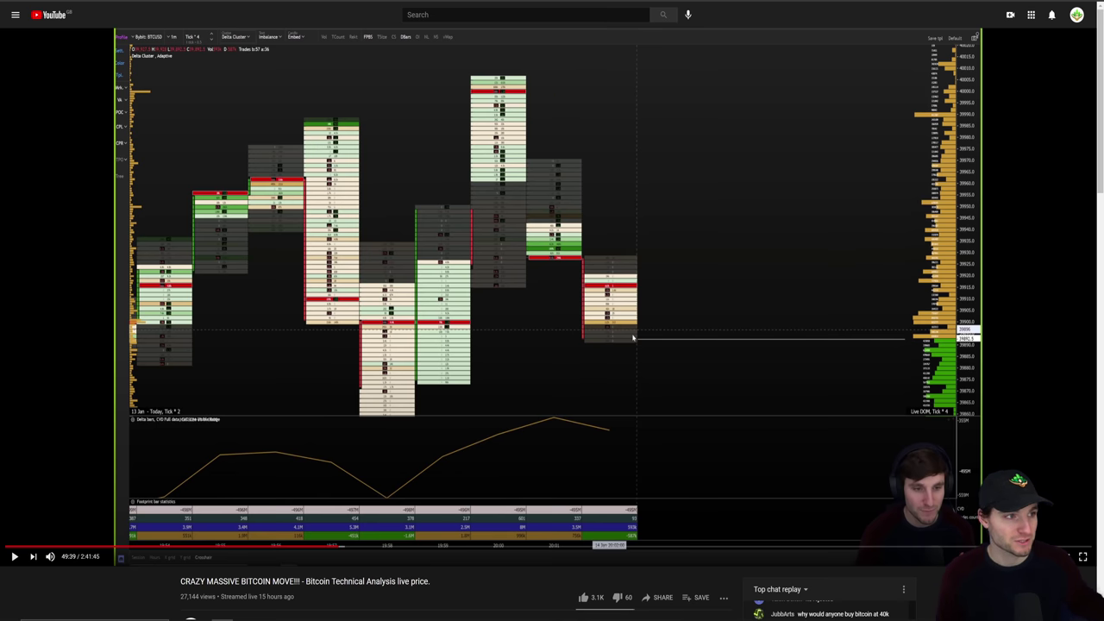
{"action": "key", "text": "alt+Tab"}
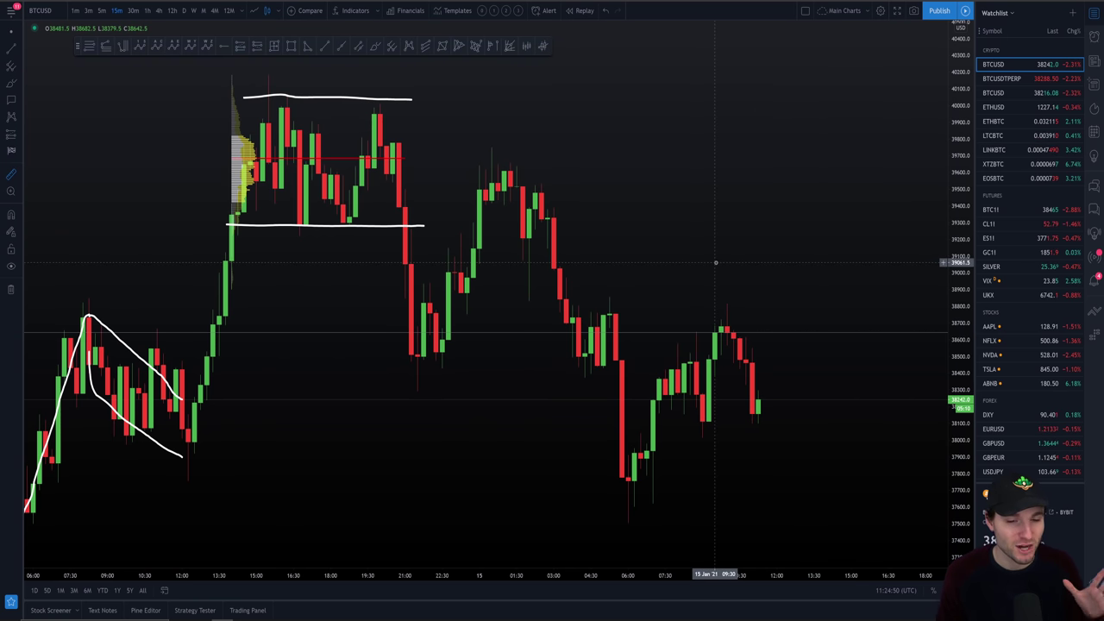
{"action": "left_click_drag", "start_coordinate": [717, 263], "coordinate": [807, 205]}
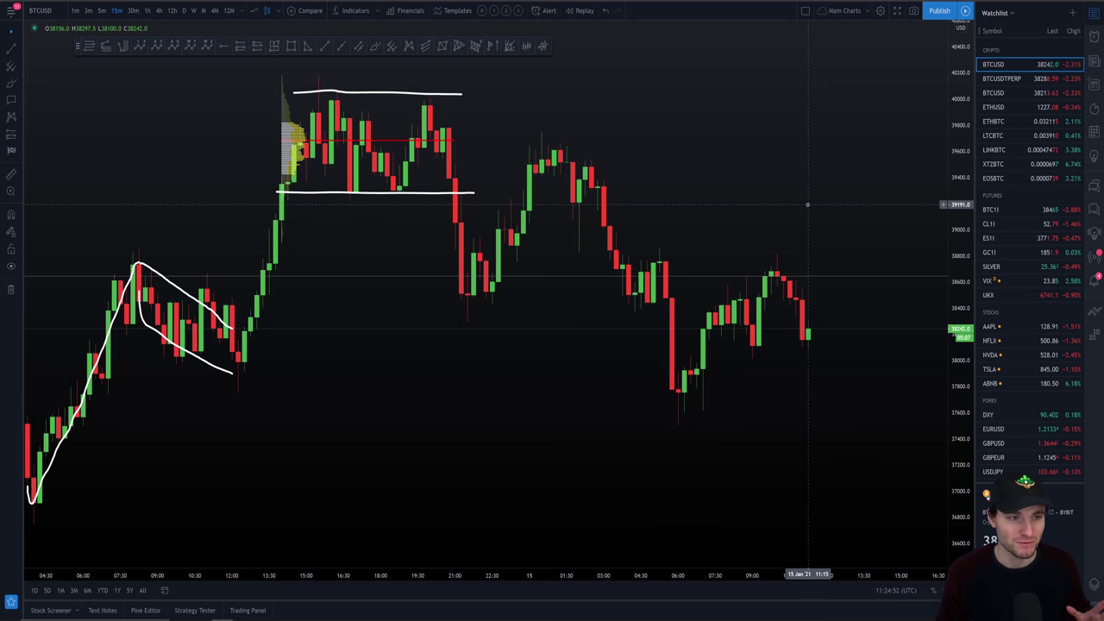
{"action": "scroll", "coordinate": [794, 206], "scroll_direction": "up", "scroll_amount": 1}
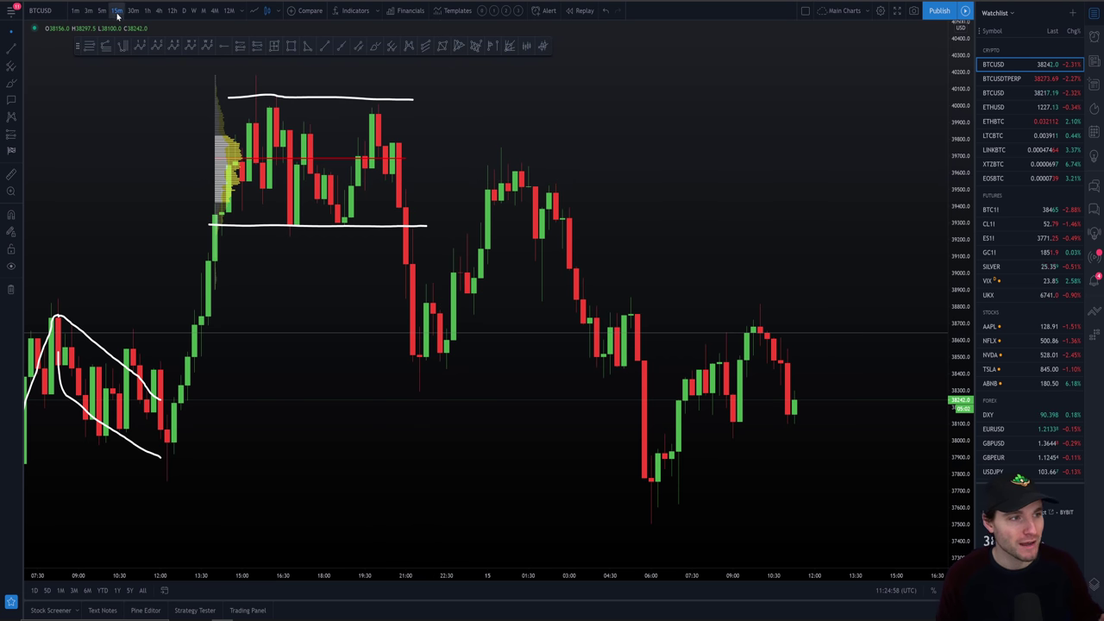
Set the BTCUSD chart to the 1-minute timeframe and examine the 14 January channel and its breakdown.
{"action": "left_click", "coordinate": [76, 10]}
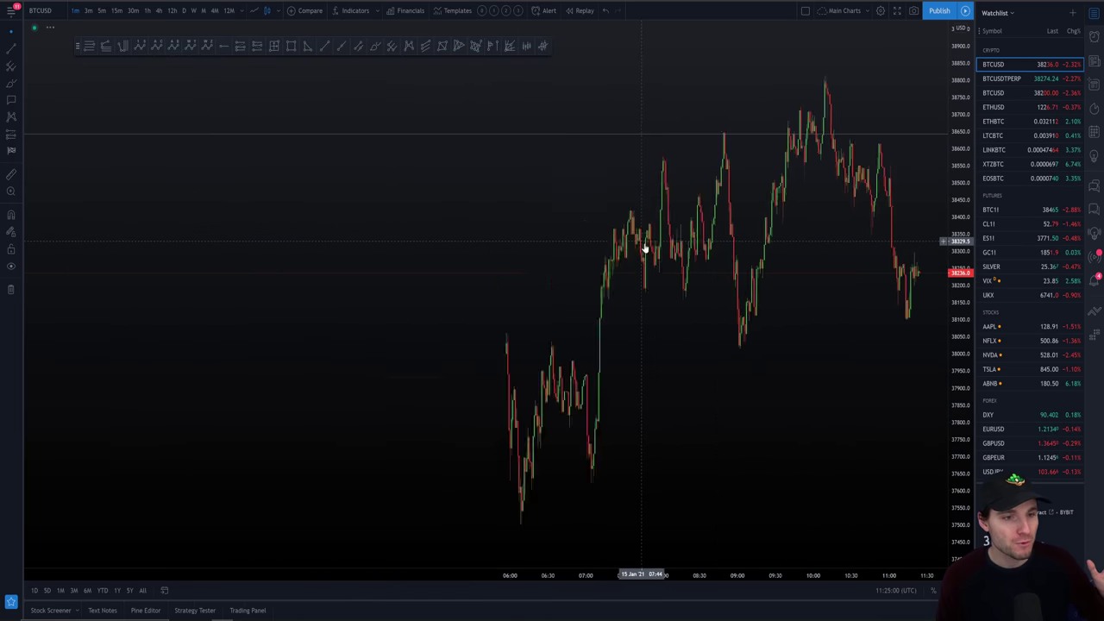
{"action": "scroll", "coordinate": [611, 227], "scroll_direction": "left", "scroll_amount": 15}
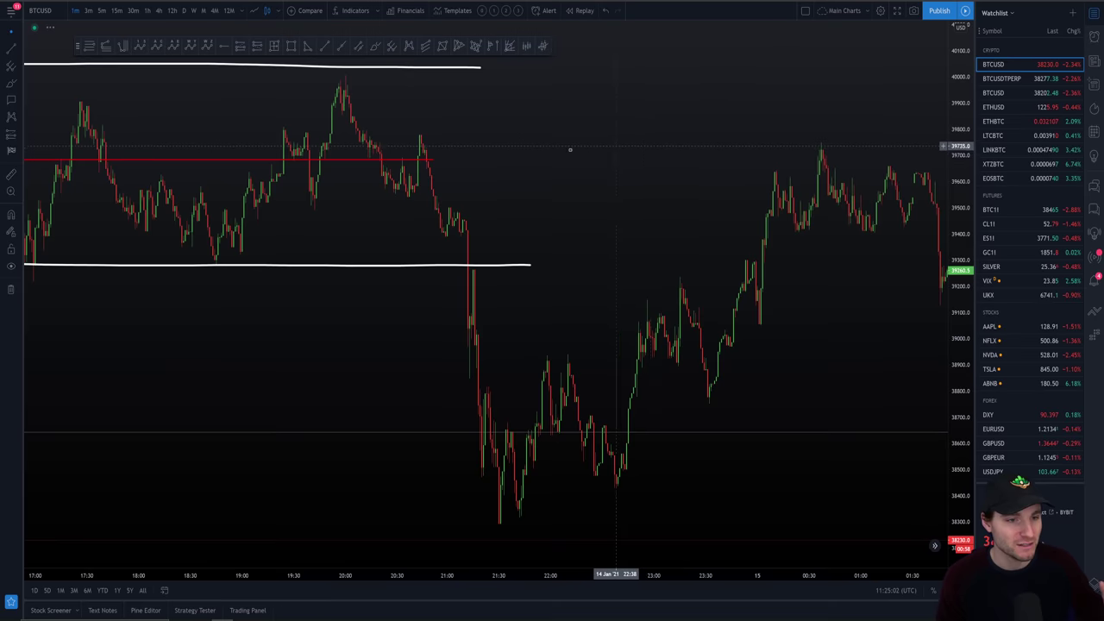
{"action": "scroll", "coordinate": [650, 167], "scroll_direction": "up", "scroll_amount": 2}
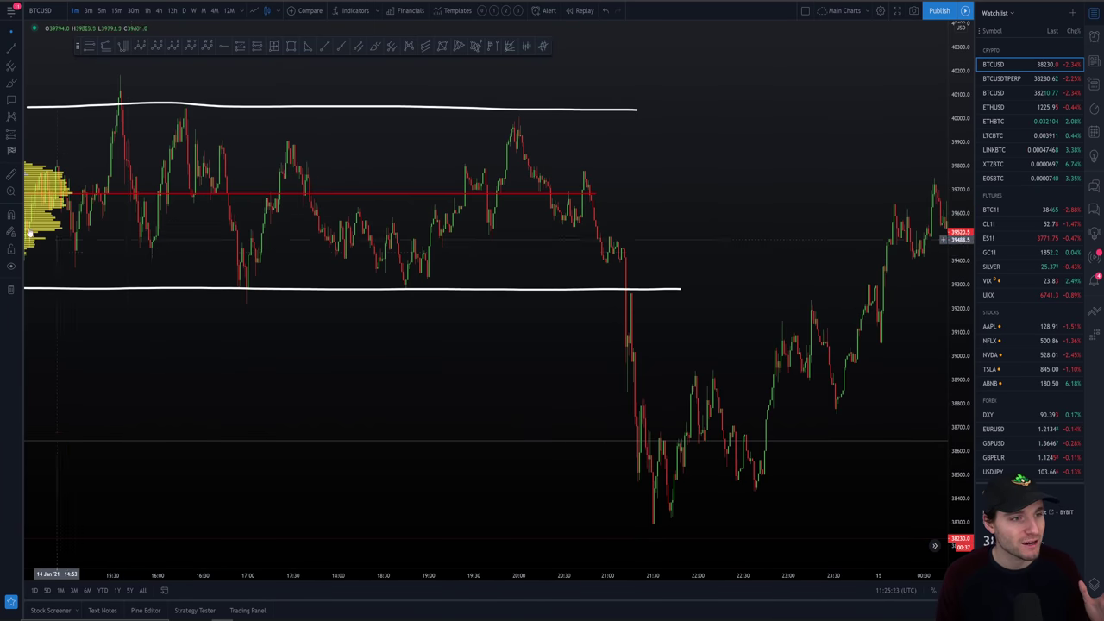
{"action": "scroll", "coordinate": [130, 164], "scroll_direction": "down", "scroll_amount": 2}
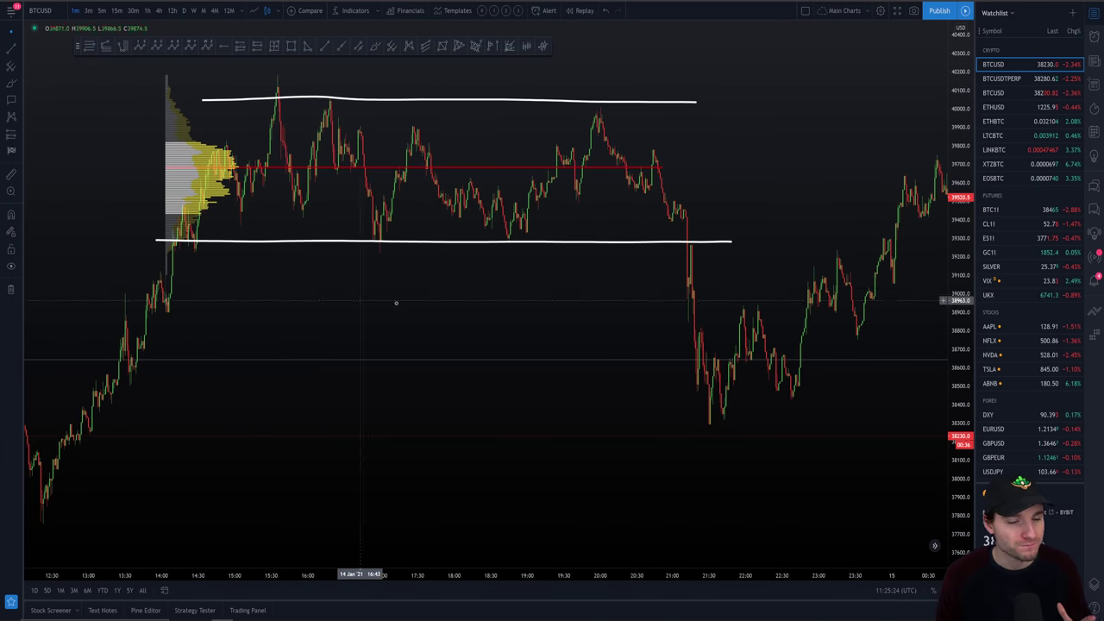
{"action": "scroll", "coordinate": [518, 121], "scroll_direction": "up", "scroll_amount": 2}
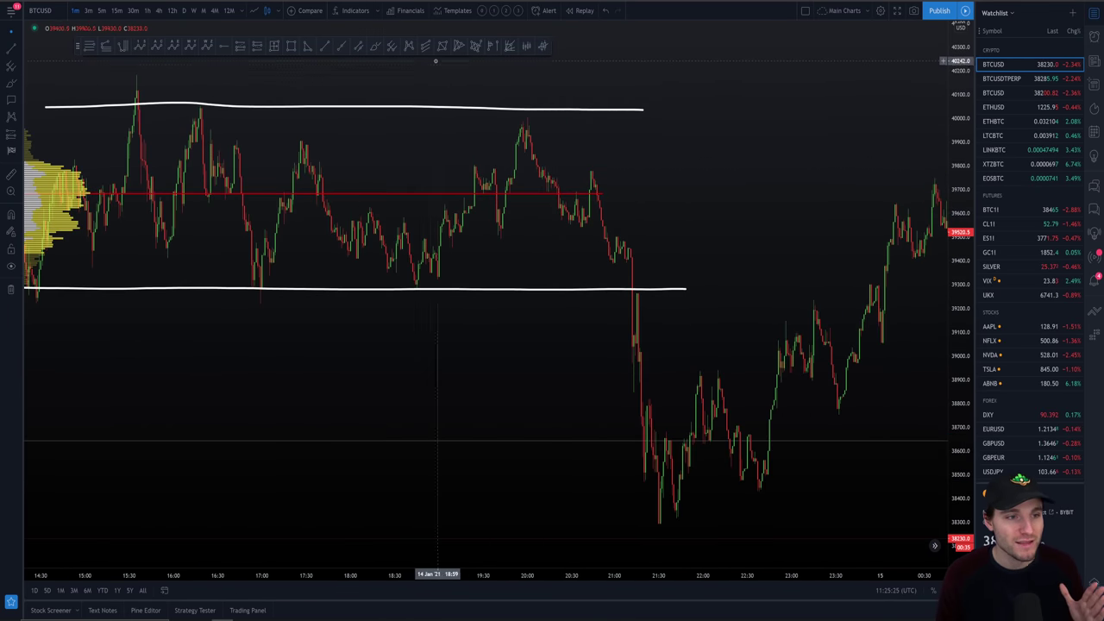
Trace the decline from the last channel peak to the circled low with the Brush, and delete the drawing.
{"action": "left_click", "coordinate": [371, 43]}
{"action": "mouse_move", "coordinate": [516, 121]}
{"action": "left_mouse_down"}
{"action": "mouse_move", "coordinate": [564, 204]}
{"action": "mouse_move", "coordinate": [593, 179]}
{"action": "mouse_move", "coordinate": [627, 282]}
{"action": "mouse_move", "coordinate": [631, 393]}
{"action": "mouse_move", "coordinate": [640, 293]}
{"action": "mouse_move", "coordinate": [664, 521]}
{"action": "mouse_move", "coordinate": [693, 488]}
{"action": "left_mouse_up"}
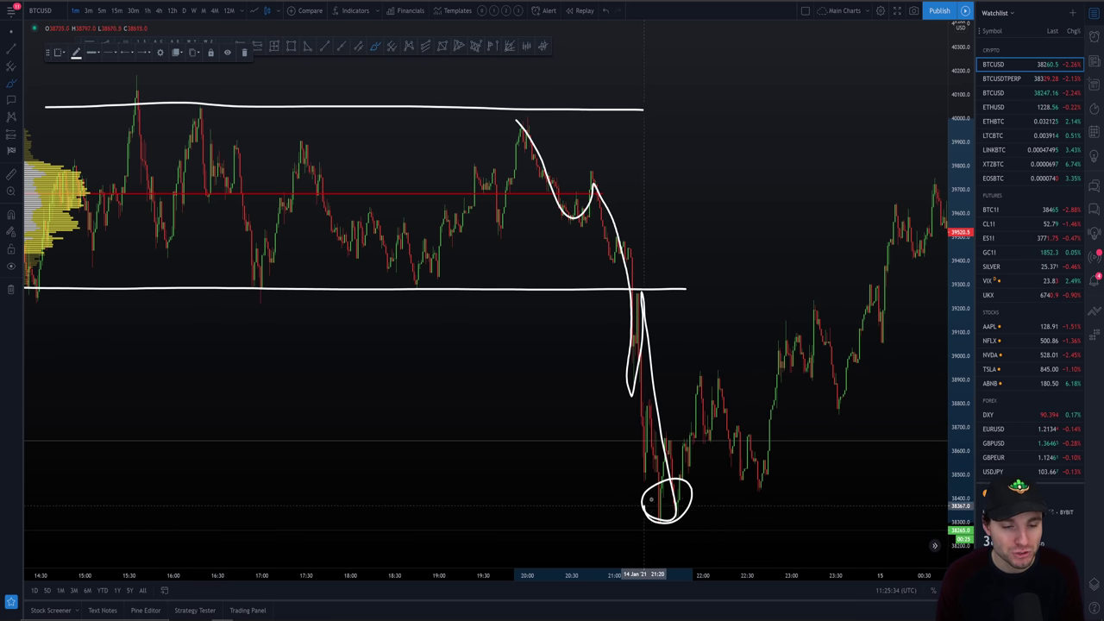
{"action": "key", "text": "Delete"}
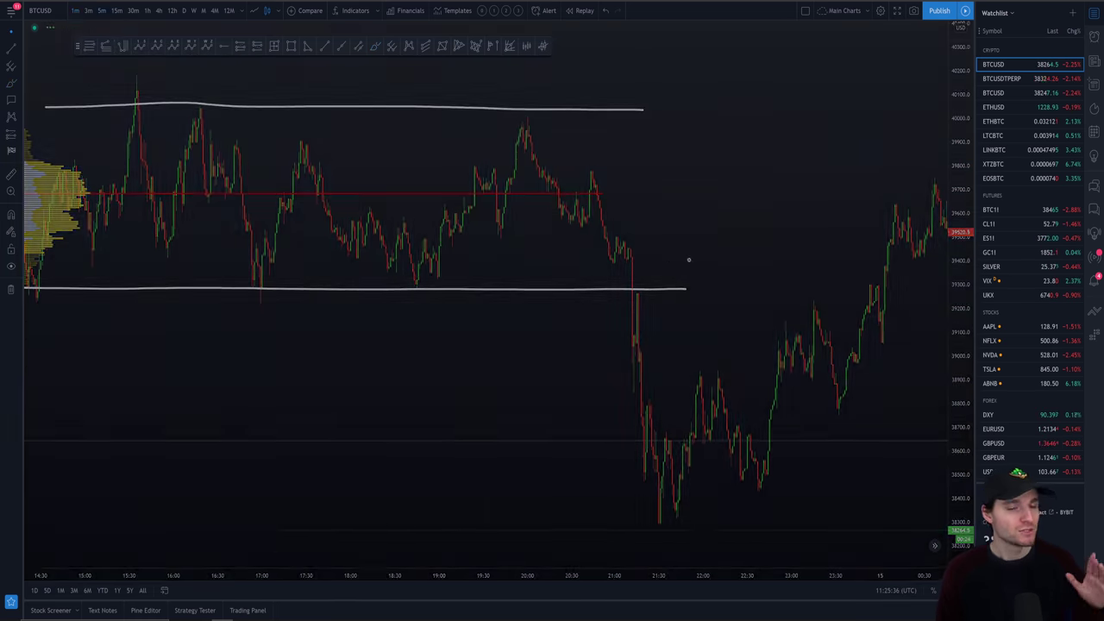
Switch the BTCUSD chart to the 5-minute timeframe and review price action from the channel to the latest candles.
{"action": "left_click_drag", "start_coordinate": [689, 259], "coordinate": [52, 294]}
{"action": "left_click_drag", "start_coordinate": [834, 294], "coordinate": [585, 373]}
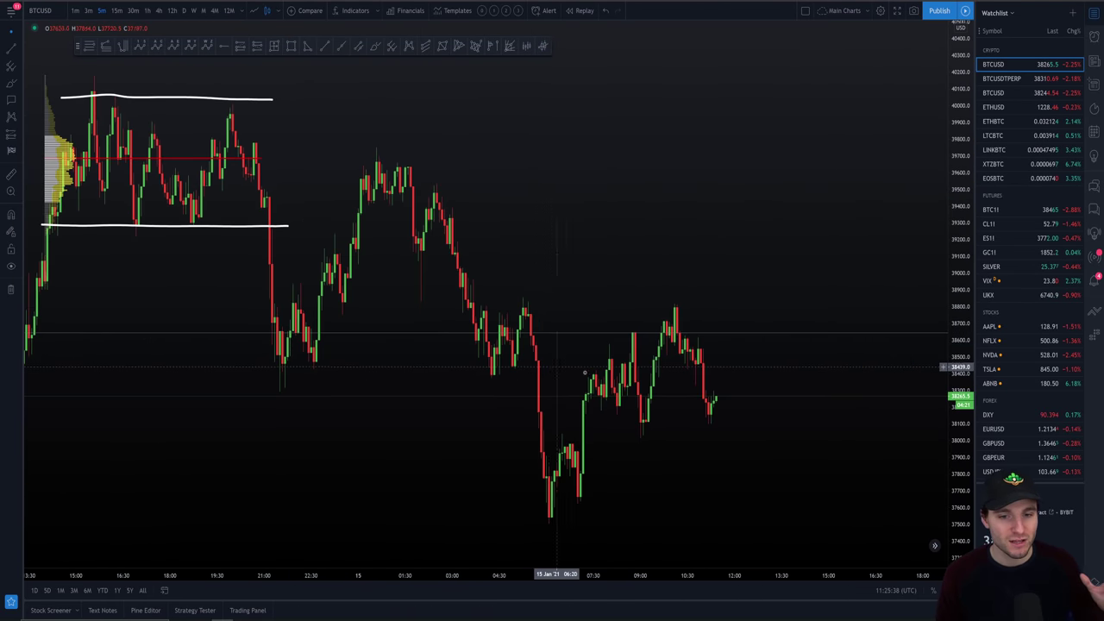
{"action": "scroll", "coordinate": [585, 373], "scroll_direction": "down", "scroll_amount": 3}
{"action": "scroll", "coordinate": [362, 173], "scroll_direction": "up", "scroll_amount": 2}
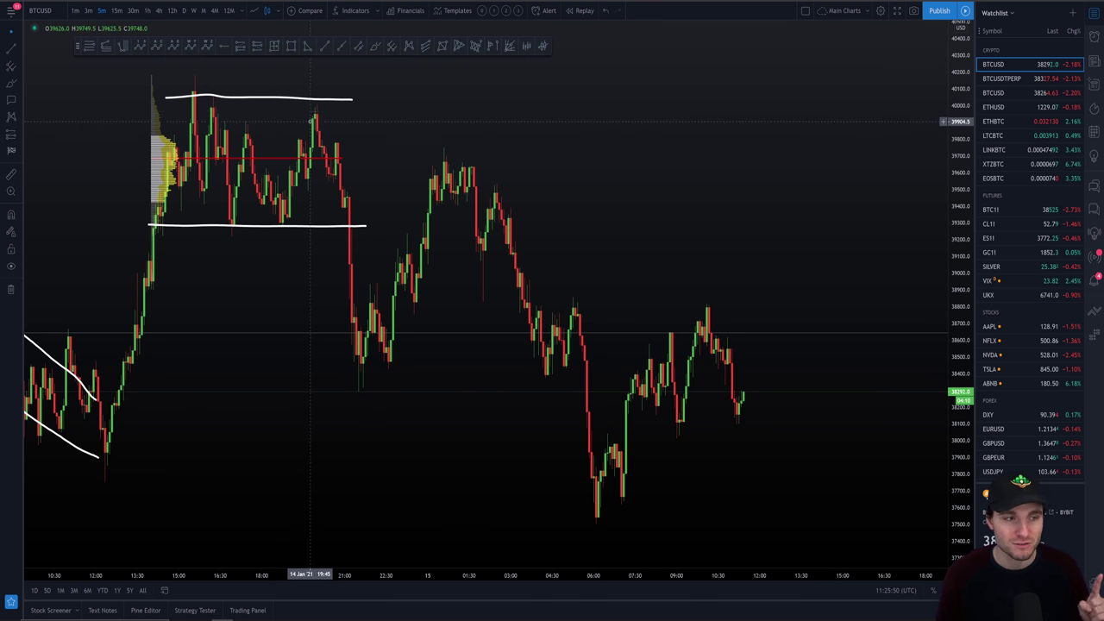
{"action": "scroll", "coordinate": [313, 121], "scroll_direction": "up", "scroll_amount": 1}
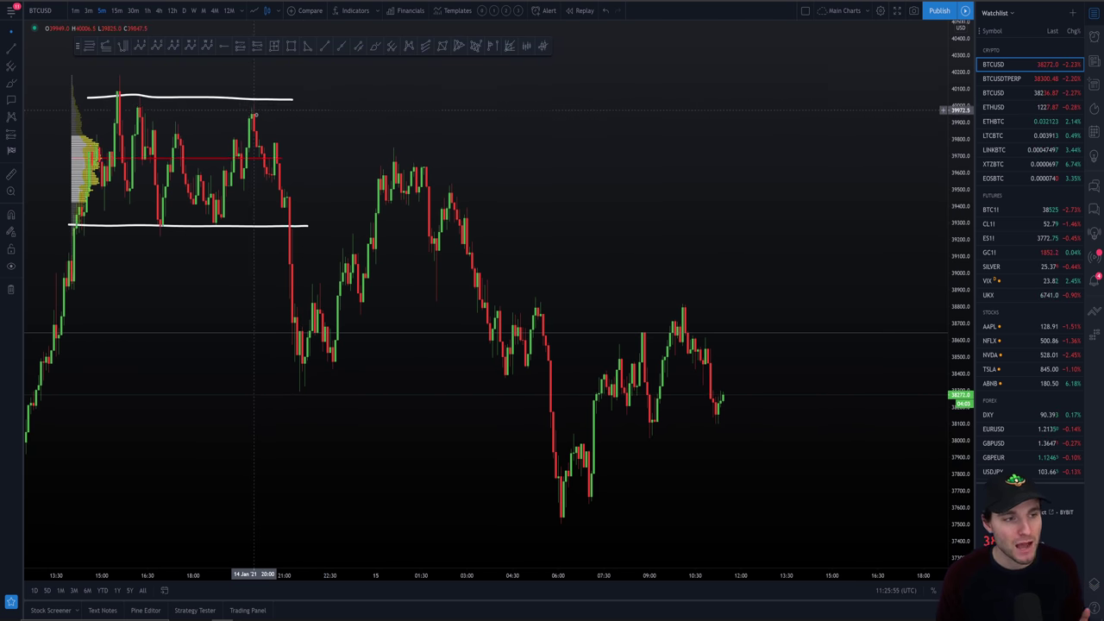
{"action": "scroll", "coordinate": [319, 373], "scroll_direction": "down", "scroll_amount": 1}
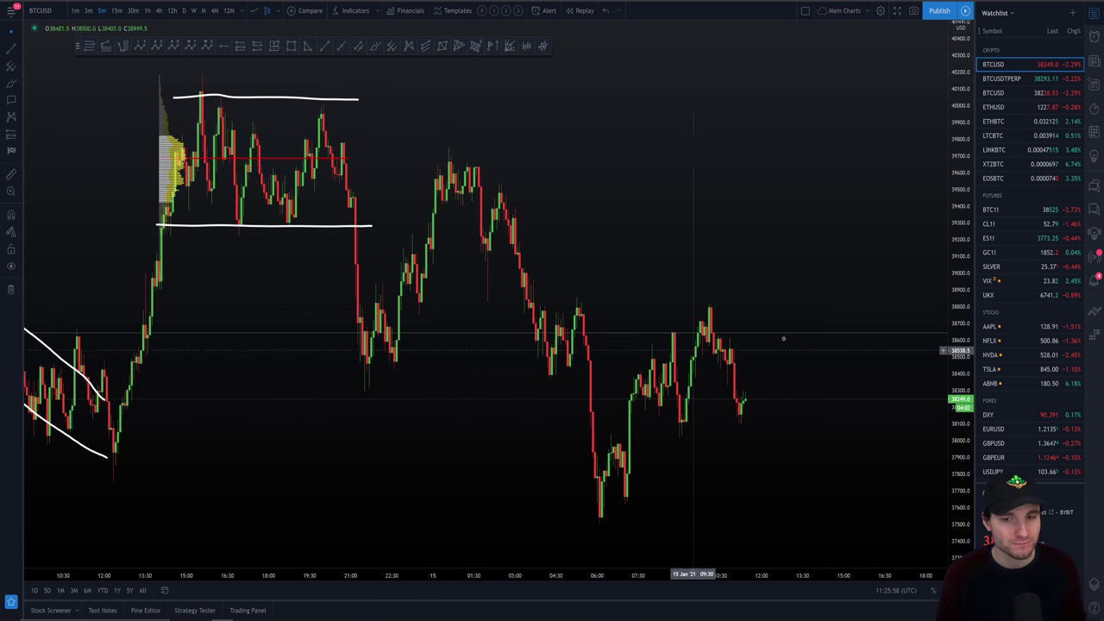
Open the BTC1! futures chart and review the GAP line against the annotated channel.
{"action": "left_click", "coordinate": [1006, 214]}
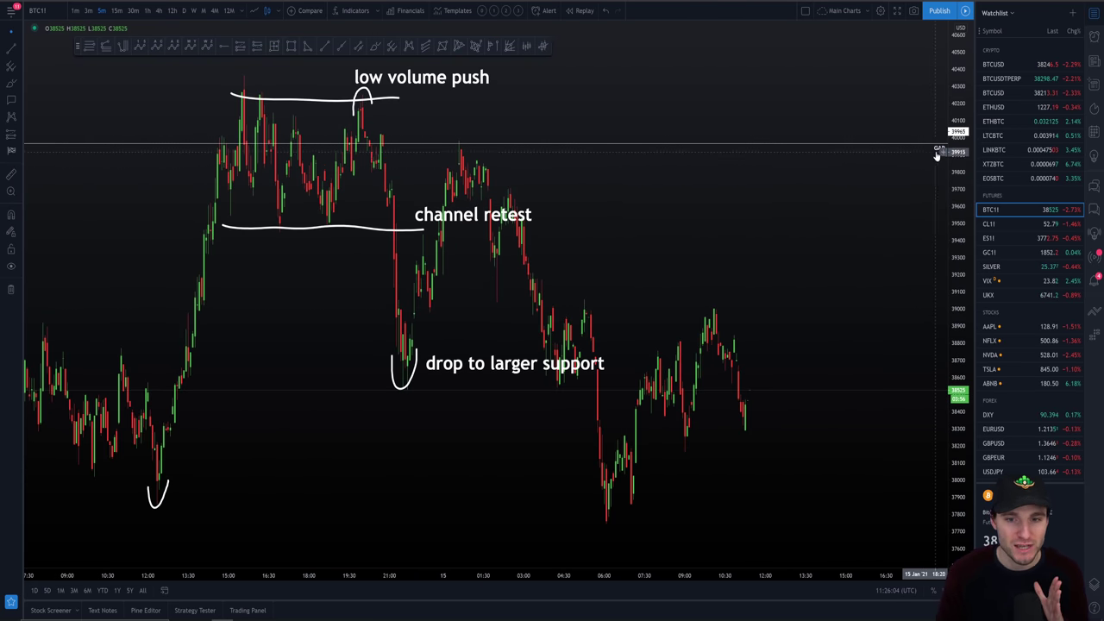
{"action": "scroll", "coordinate": [863, 164], "scroll_direction": "up", "scroll_amount": 1}
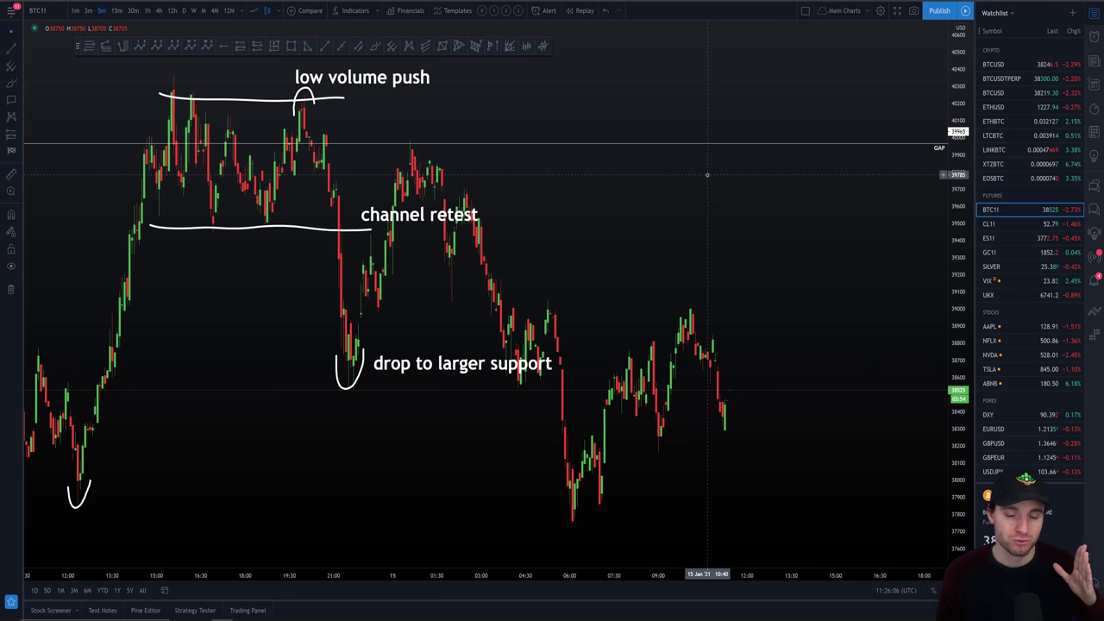
Review the latest BTC1! candles against the GAP line, and check the channel breakdown in the YouTube stream replay.
{"action": "left_click_drag", "start_coordinate": [708, 175], "coordinate": [776, 184]}
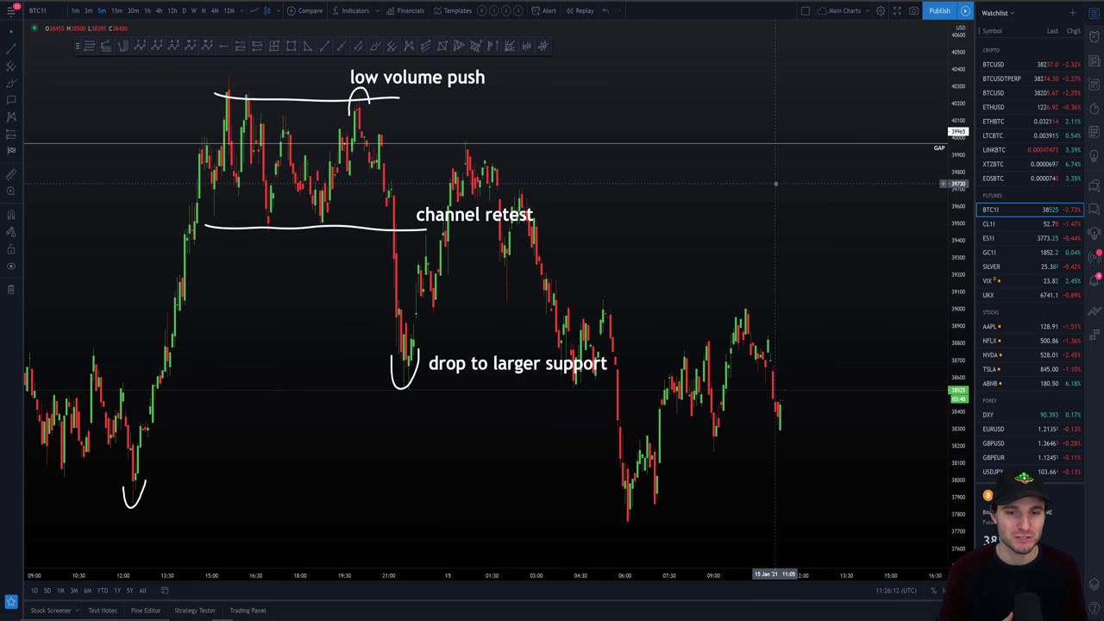
{"action": "left_click_drag", "start_coordinate": [775, 184], "coordinate": [715, 184]}
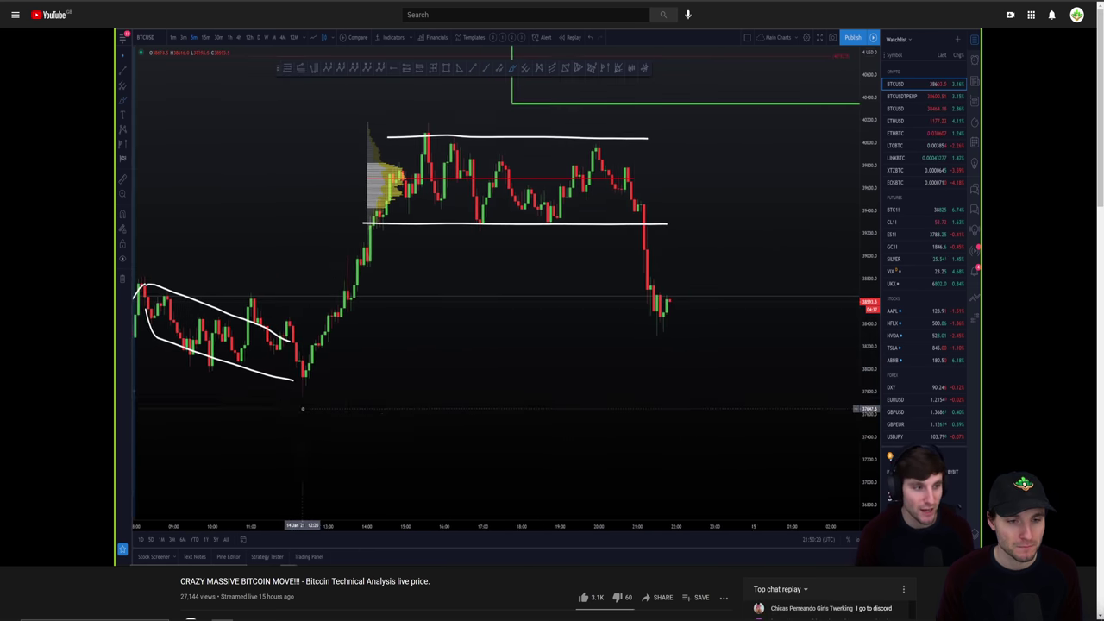
{"action": "left_click", "coordinate": [374, 228]}
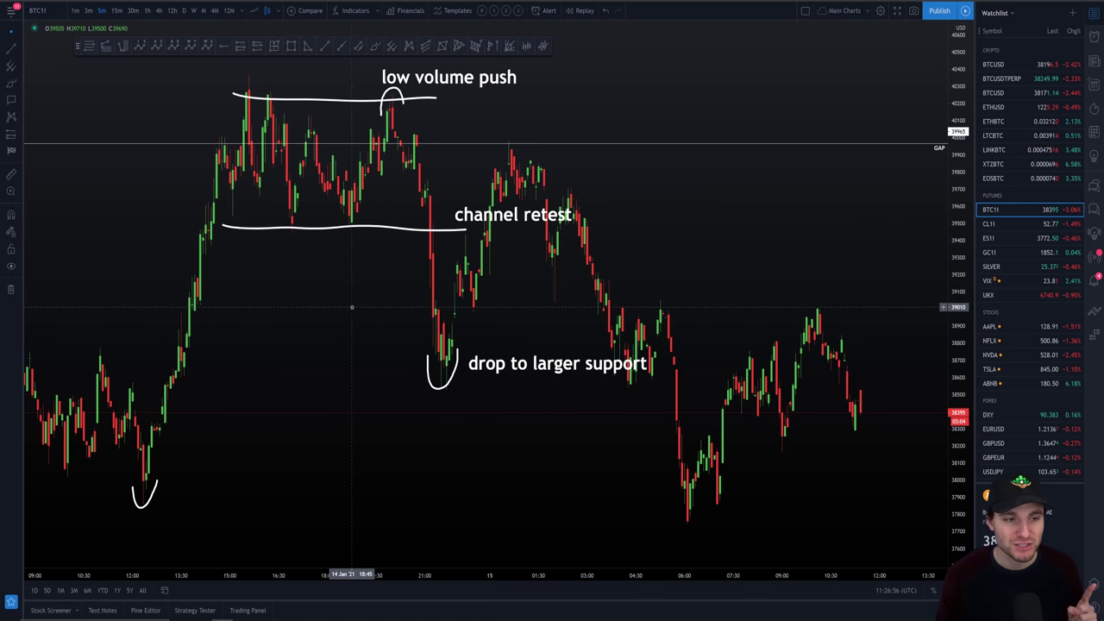
Examine the BTC1! channel, its drop to larger support, the rally to the GAP line and the decline up to the latest candles.
{"action": "left_click_drag", "start_coordinate": [354, 308], "coordinate": [826, 350]}
{"action": "scroll", "coordinate": [833, 354], "scroll_direction": "up", "scroll_amount": 5}
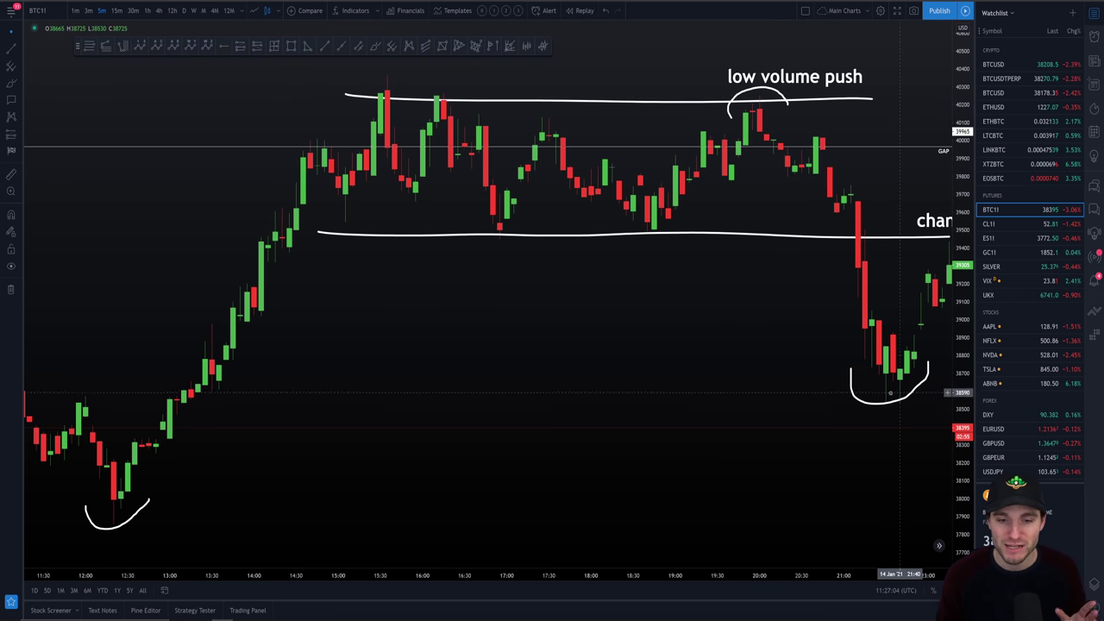
{"action": "scroll", "coordinate": [898, 377], "scroll_direction": "down", "scroll_amount": 3}
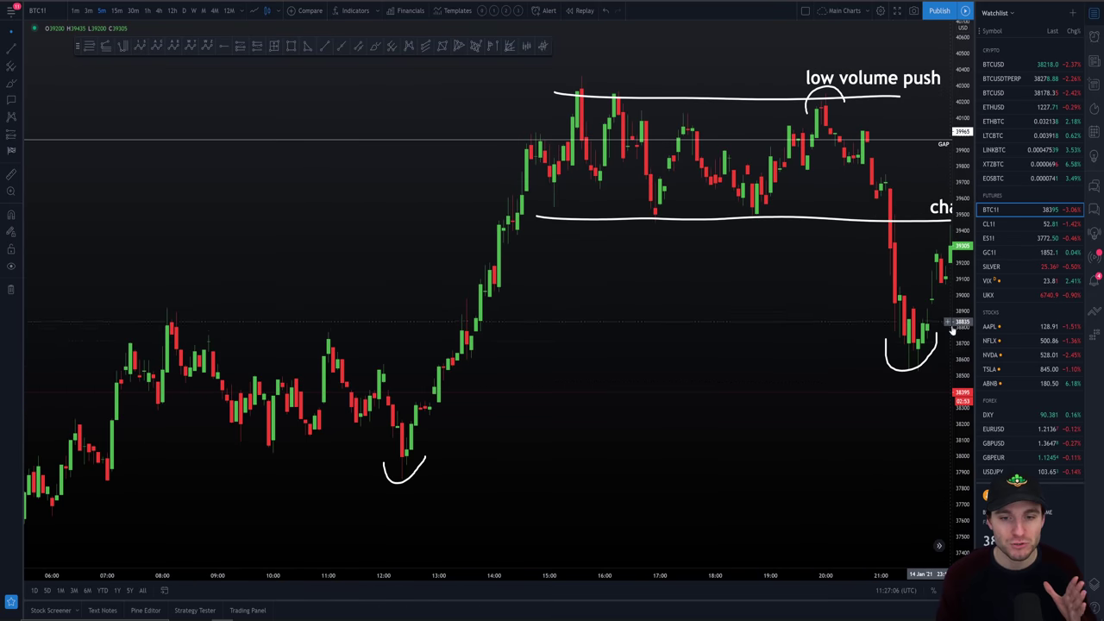
{"action": "scroll", "coordinate": [917, 353], "scroll_direction": "down", "scroll_amount": 1}
{"action": "left_click_drag", "start_coordinate": [831, 284], "coordinate": [377, 276]}
{"action": "scroll", "coordinate": [705, 461], "scroll_direction": "down", "scroll_amount": 2}
{"action": "left_click_drag", "start_coordinate": [705, 461], "coordinate": [431, 458]}
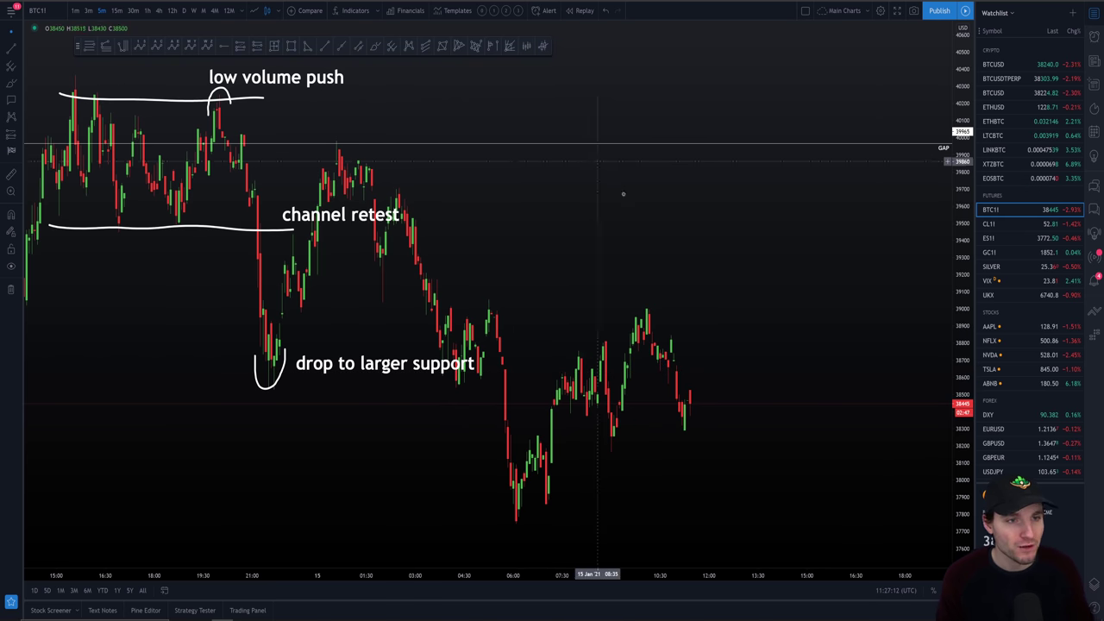
{"action": "left_click_drag", "start_coordinate": [126, 445], "coordinate": [550, 358]}
{"action": "scroll", "coordinate": [560, 349], "scroll_direction": "up", "scroll_amount": 1}
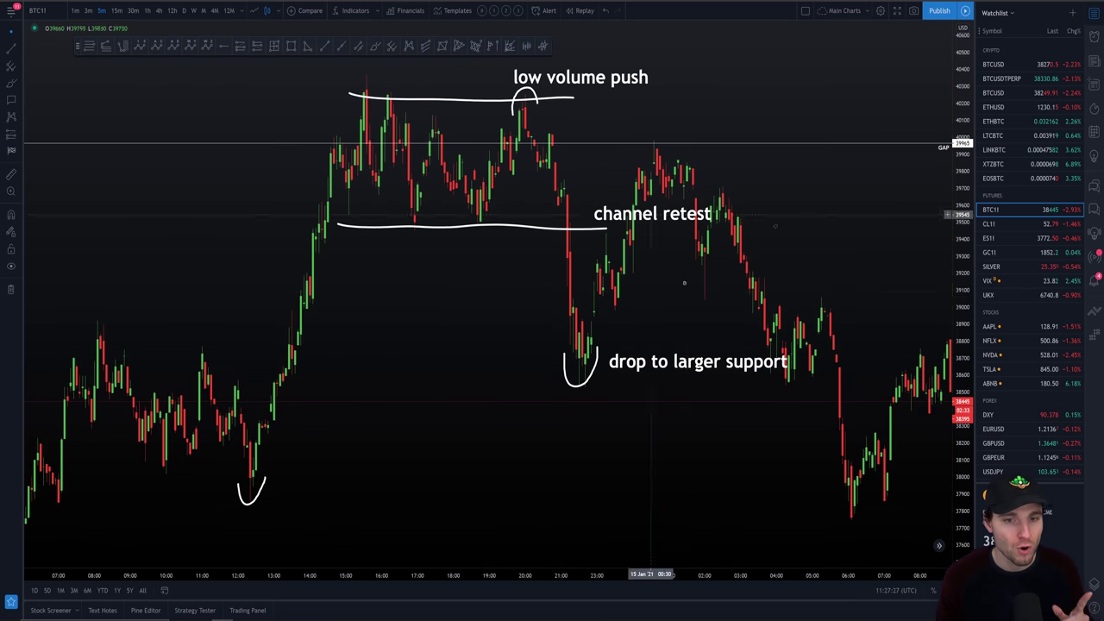
{"action": "scroll", "coordinate": [777, 456], "scroll_direction": "down", "scroll_amount": 2}
{"action": "left_click_drag", "start_coordinate": [777, 456], "coordinate": [567, 419]}
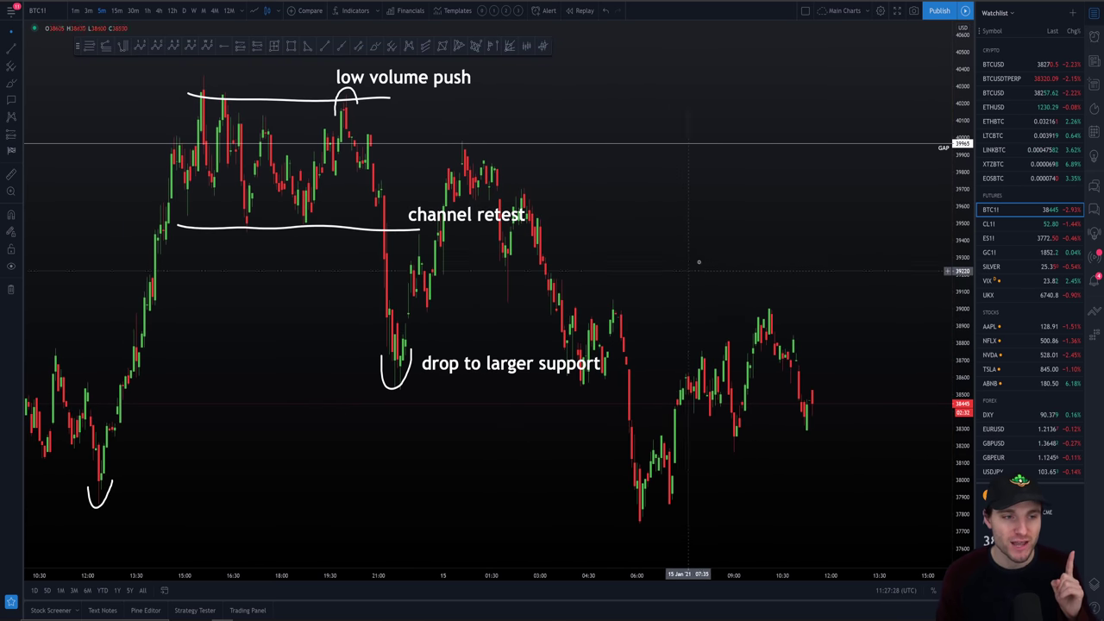
{"action": "mouse_move", "coordinate": [698, 259]}
{"action": "left_mouse_down"}
{"action": "mouse_move", "coordinate": [753, 264]}
{"action": "mouse_move", "coordinate": [703, 263]}
{"action": "left_mouse_up"}
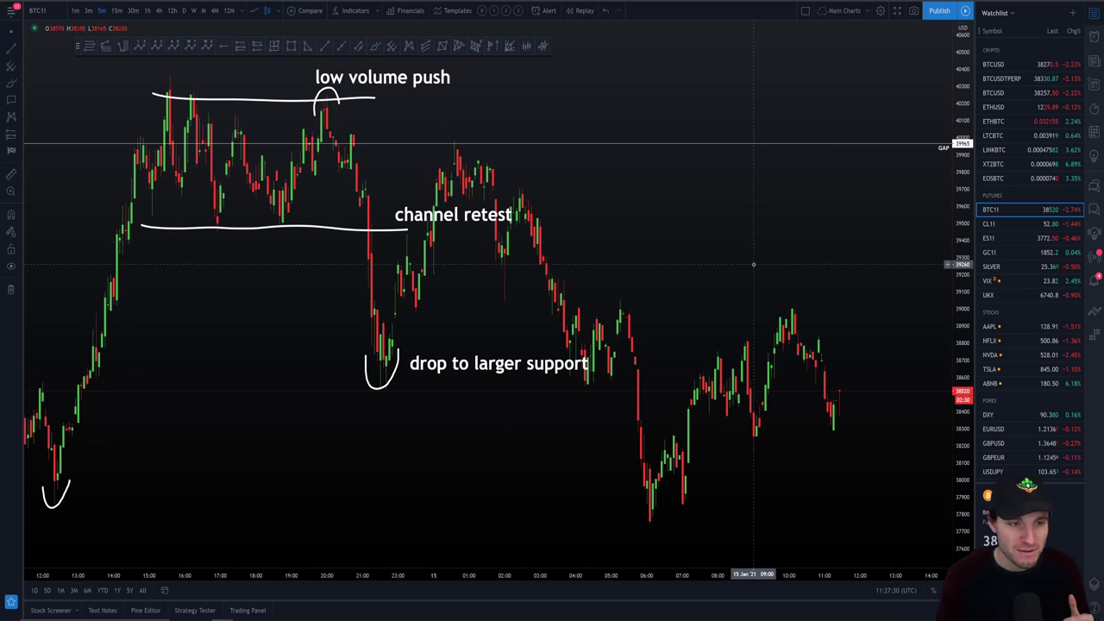
Circle the 15 January peak at the BTC1! GAP line with the Brush, and delete the circle.
{"action": "left_click", "coordinate": [376, 47]}
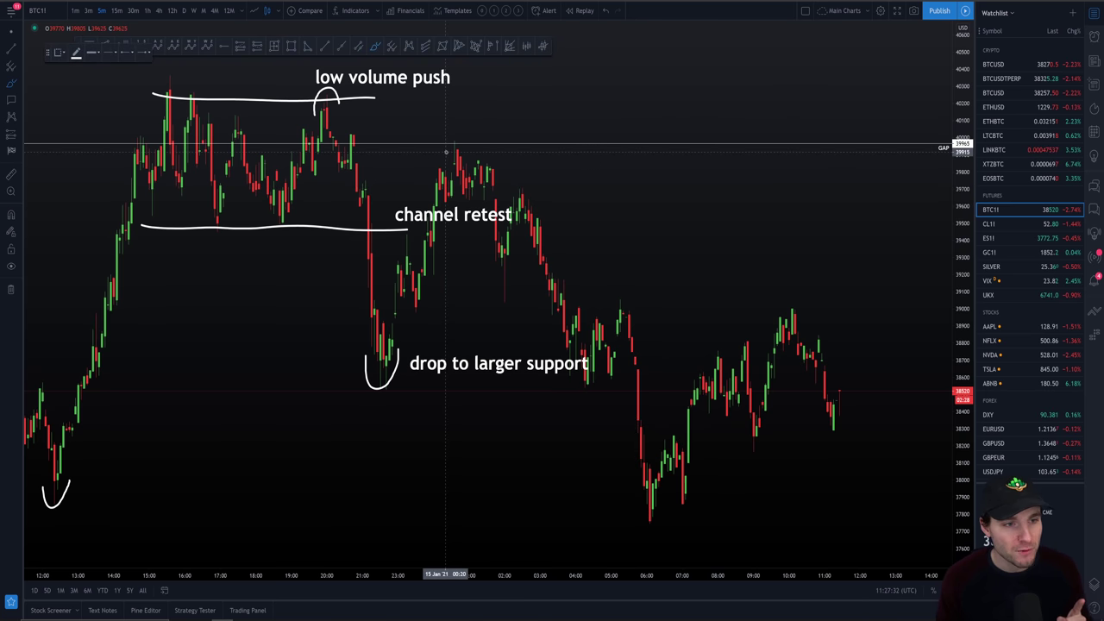
{"action": "left_click_drag", "start_coordinate": [436, 151], "coordinate": [466, 131]}
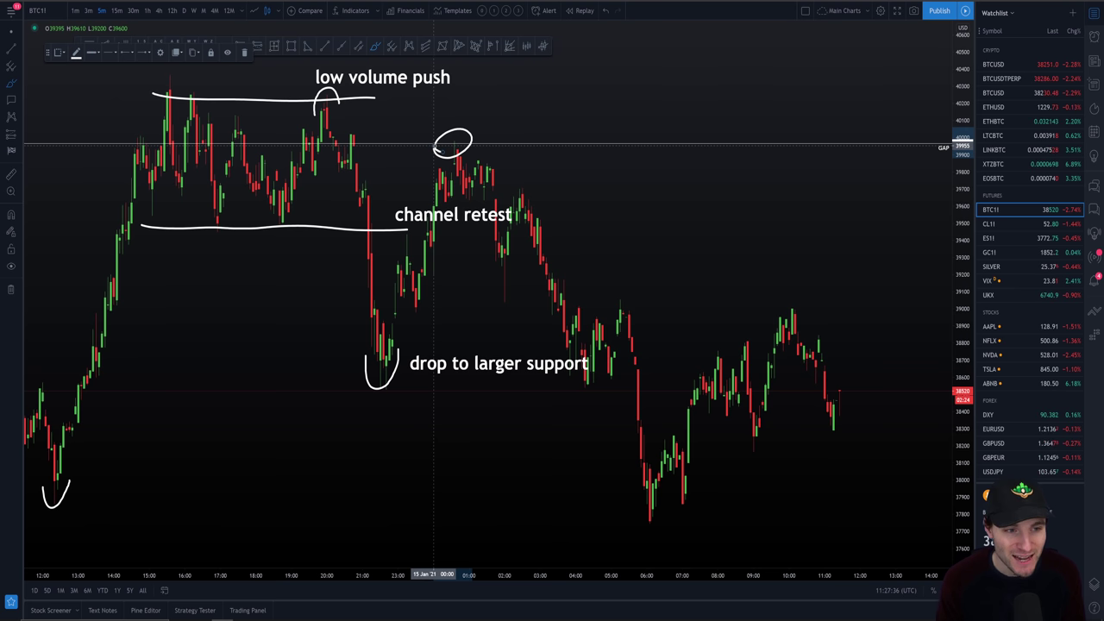
{"action": "key", "text": "Delete"}
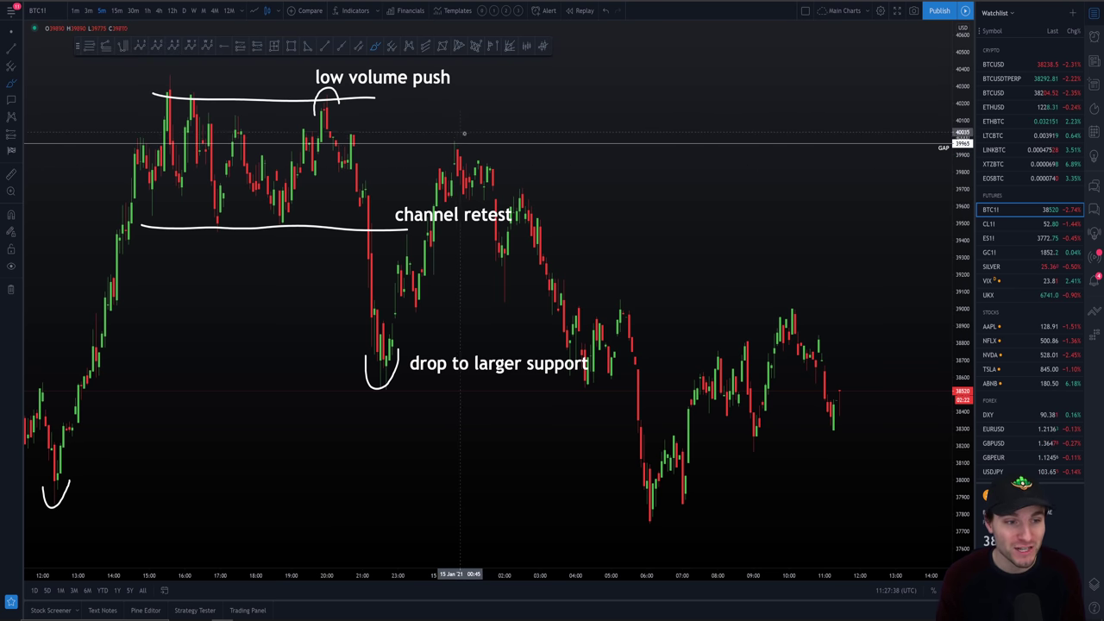
Check the channel in the YouTube stream replay, and return to the charts to open BTCUSD around the channel breakdown.
{"action": "key", "text": "alt+Tab"}
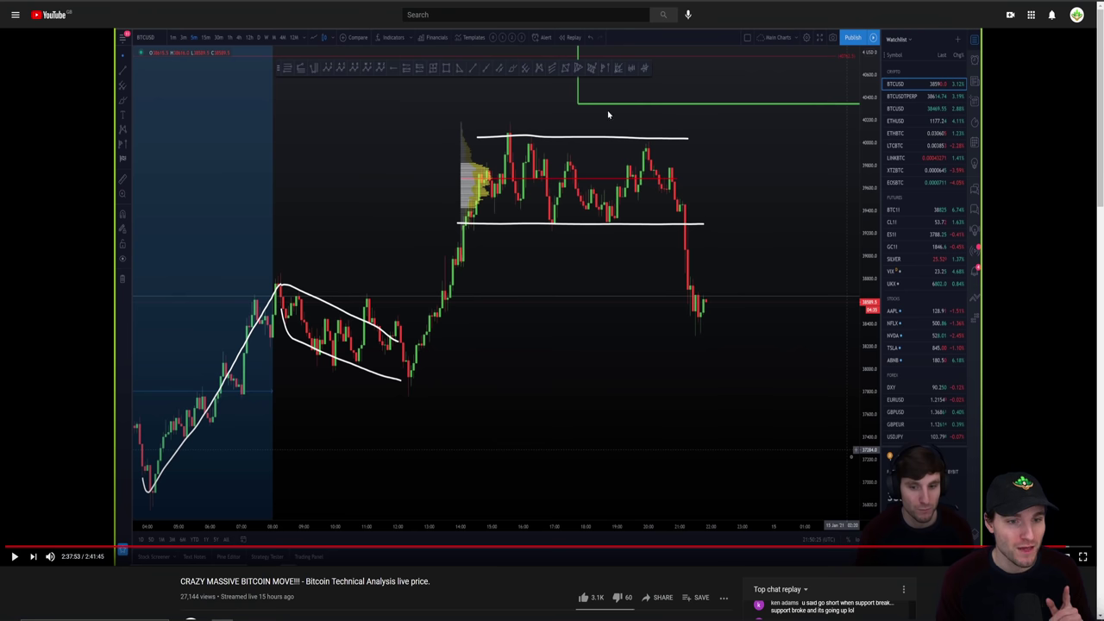
{"action": "key", "text": "alt+Tab"}
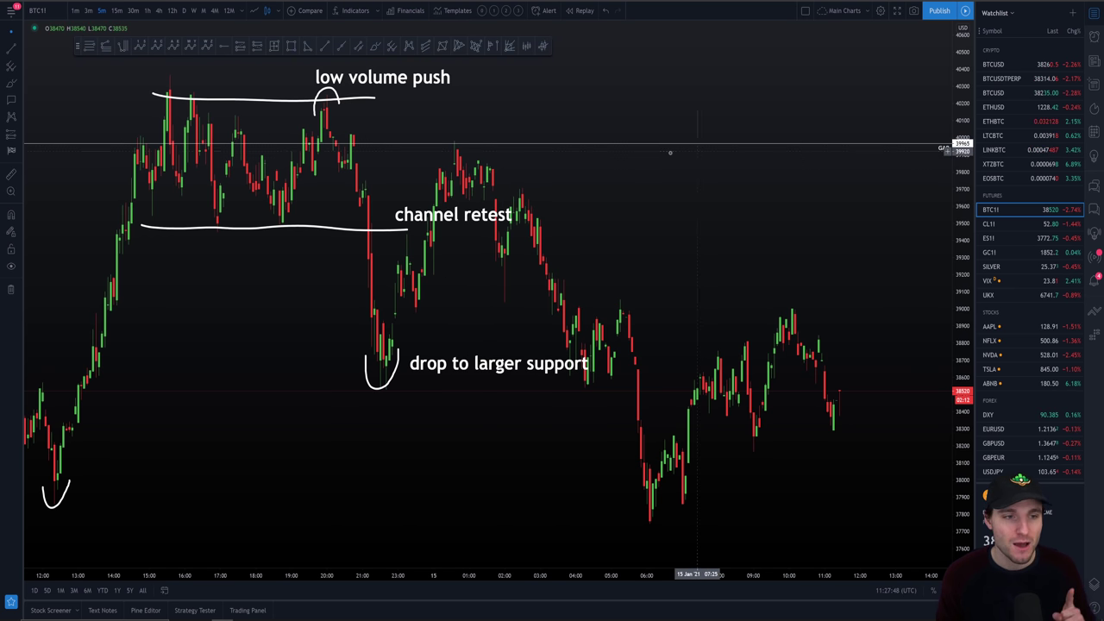
{"action": "left_click", "coordinate": [993, 64]}
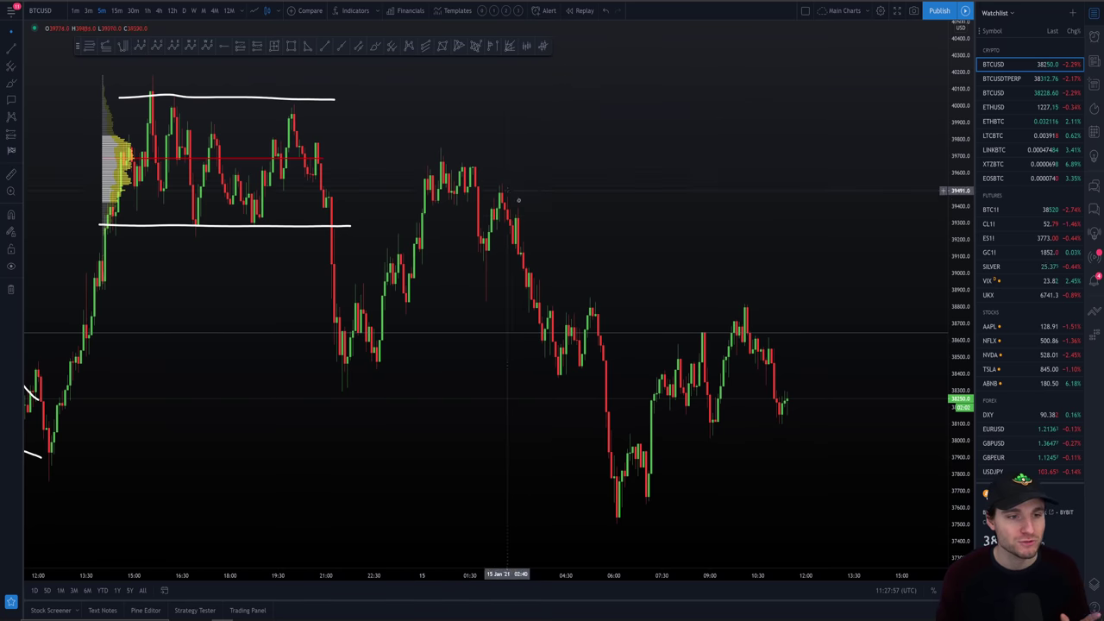
{"action": "left_click_drag", "start_coordinate": [518, 190], "coordinate": [570, 186]}
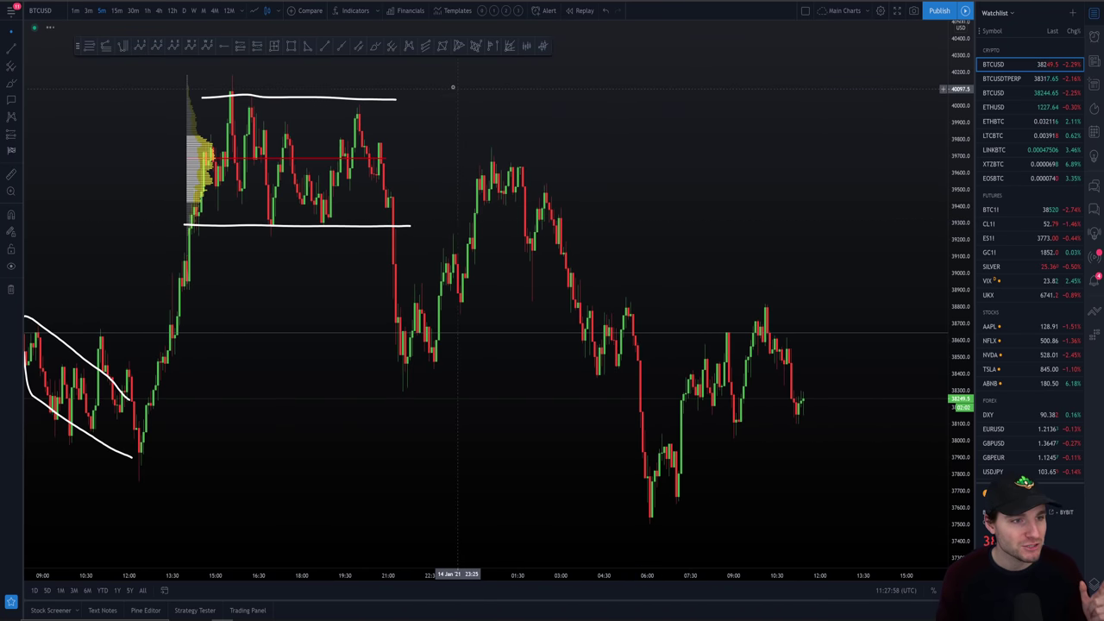
Trace the drop out of the channel and the rebound to the 15 January peak with the Brush, and undo the trace.
{"action": "left_click", "coordinate": [376, 46]}
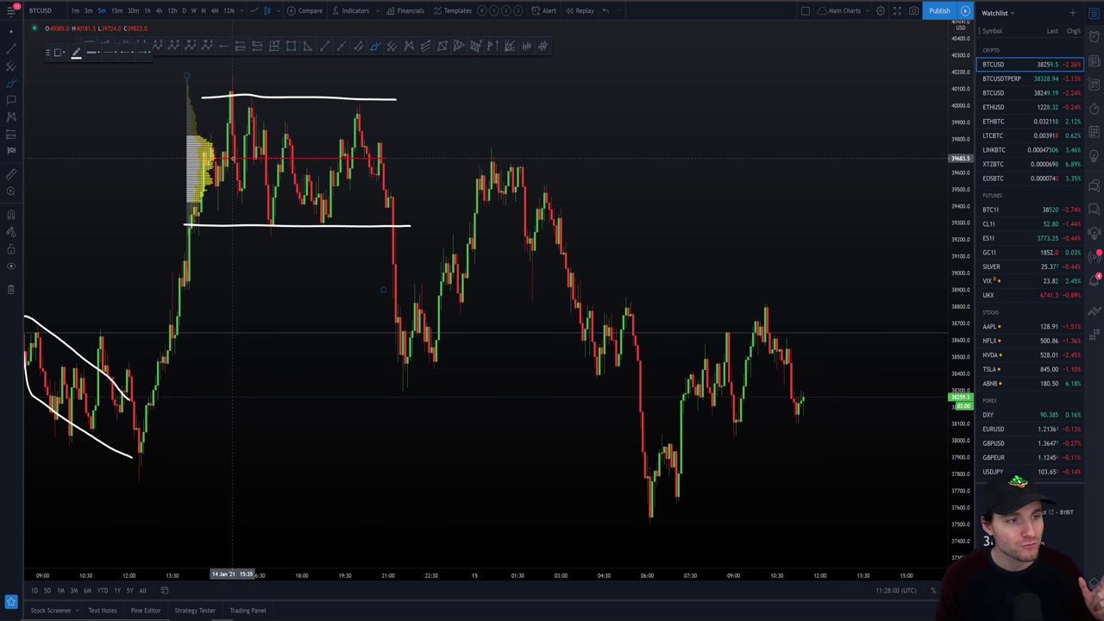
{"action": "mouse_move", "coordinate": [383, 188]}
{"action": "left_mouse_down"}
{"action": "mouse_move", "coordinate": [399, 382]}
{"action": "mouse_move", "coordinate": [506, 147]}
{"action": "left_mouse_up"}
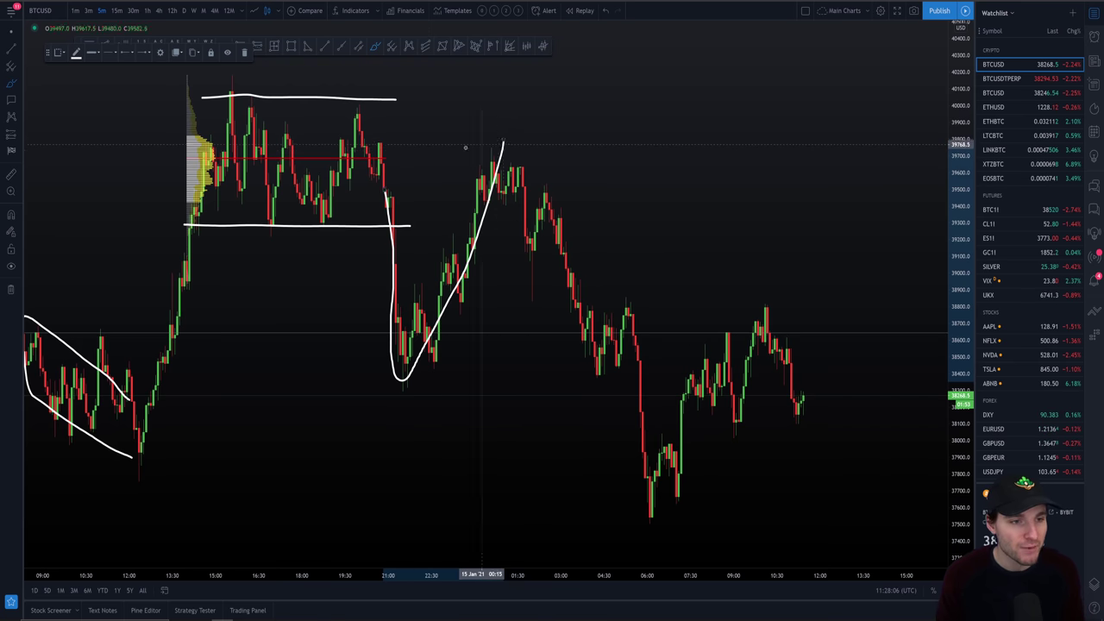
{"action": "key", "text": "ctrl+z"}
Extend the channel's red volume-profile level across the 15 January peak with the Brush, and trace the following decline, undoing only that trace.
{"action": "left_click_drag", "start_coordinate": [383, 157], "coordinate": [592, 157]}
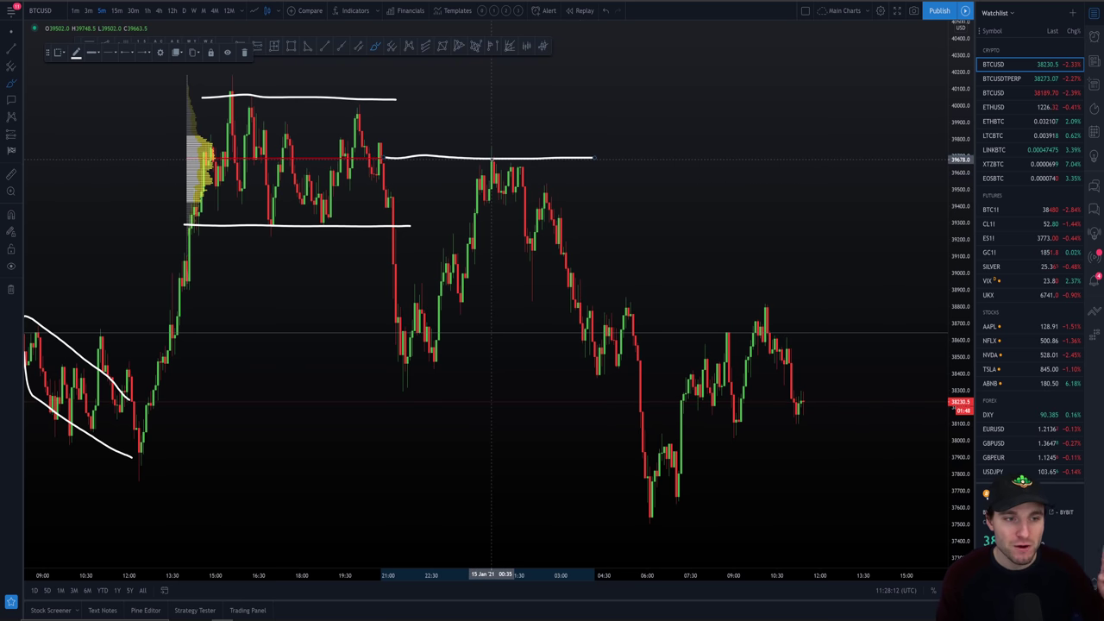
{"action": "mouse_move", "coordinate": [499, 162]}
{"action": "left_mouse_down"}
{"action": "mouse_move", "coordinate": [559, 251]}
{"action": "mouse_move", "coordinate": [624, 413]}
{"action": "left_mouse_up"}
{"action": "key", "text": "ctrl+z"}
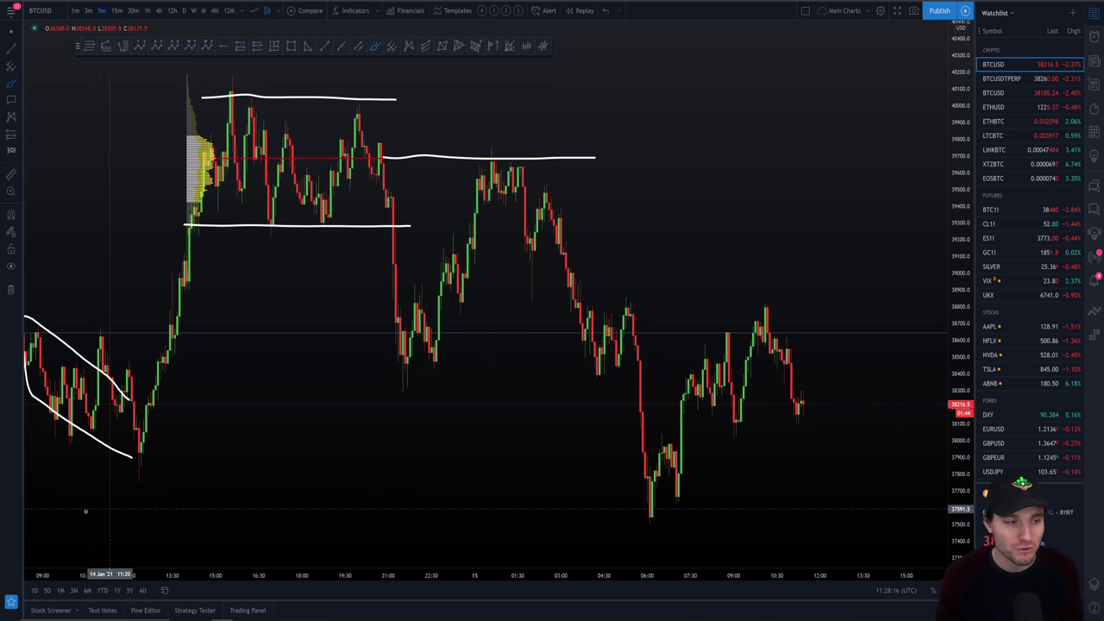
Mark the support under the 14 and 15 January lows with the Brush and undo it, and delete the extended volume-profile level.
{"action": "mouse_move", "coordinate": [93, 497]}
{"action": "left_mouse_down"}
{"action": "mouse_move", "coordinate": [263, 508]}
{"action": "mouse_move", "coordinate": [861, 498]}
{"action": "left_mouse_up"}
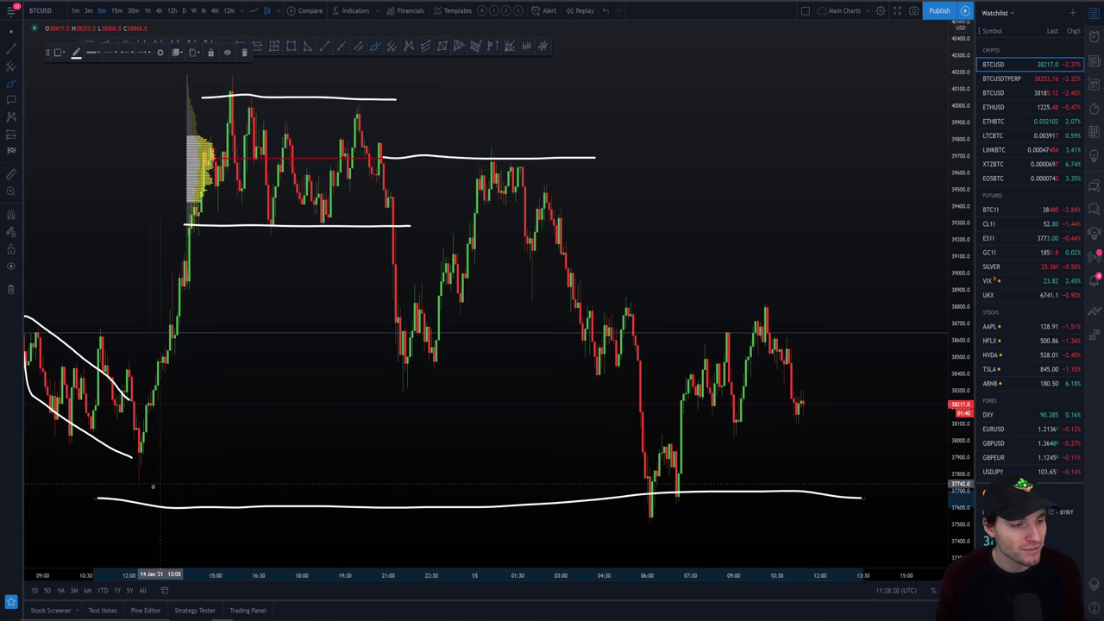
{"action": "key", "text": "ctrl+z"}
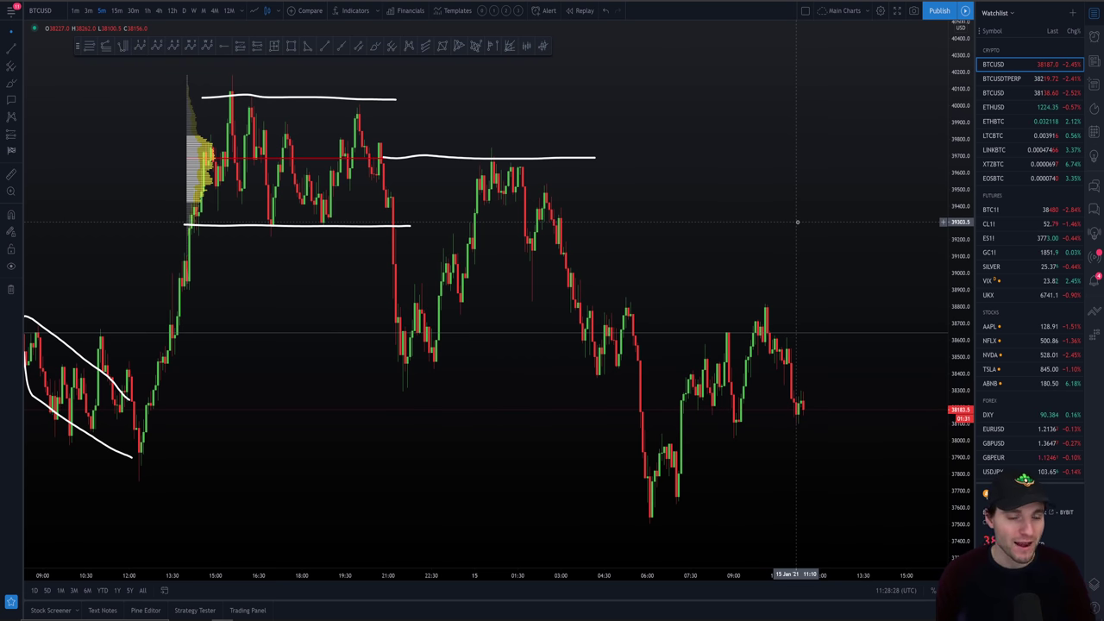
{"action": "right_click", "coordinate": [753, 217]}
{"action": "left_click", "coordinate": [594, 158]}
{"action": "key", "text": "Delete"}
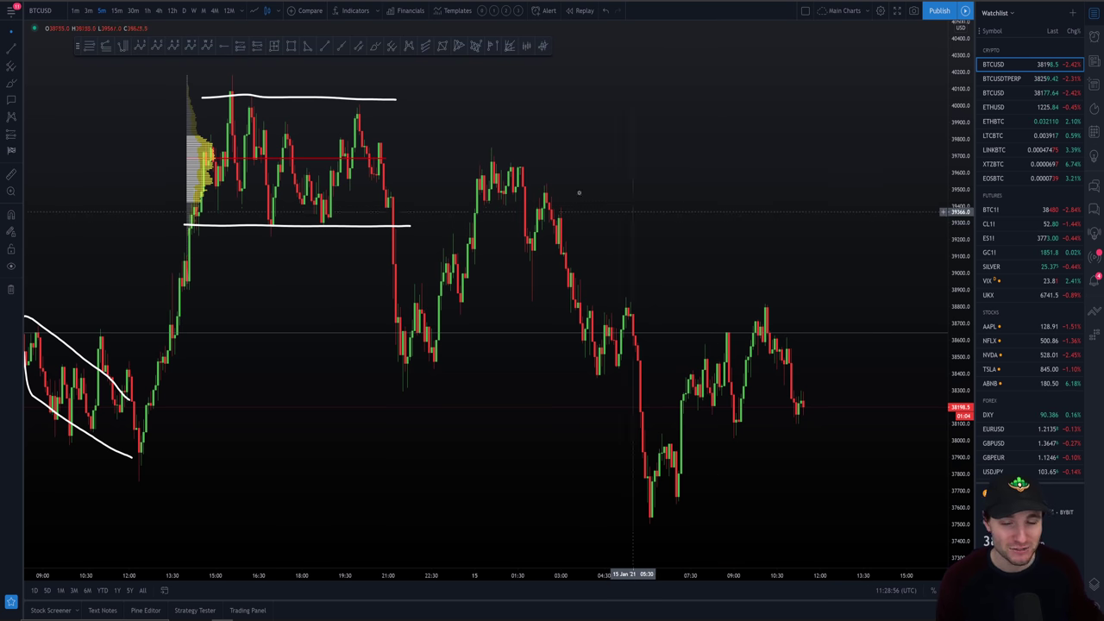
Switch BTCUSD to the 1-hour timeframe and delete the Fibonacci extension that has the 42526.0 level.
{"action": "left_click", "coordinate": [150, 10]}
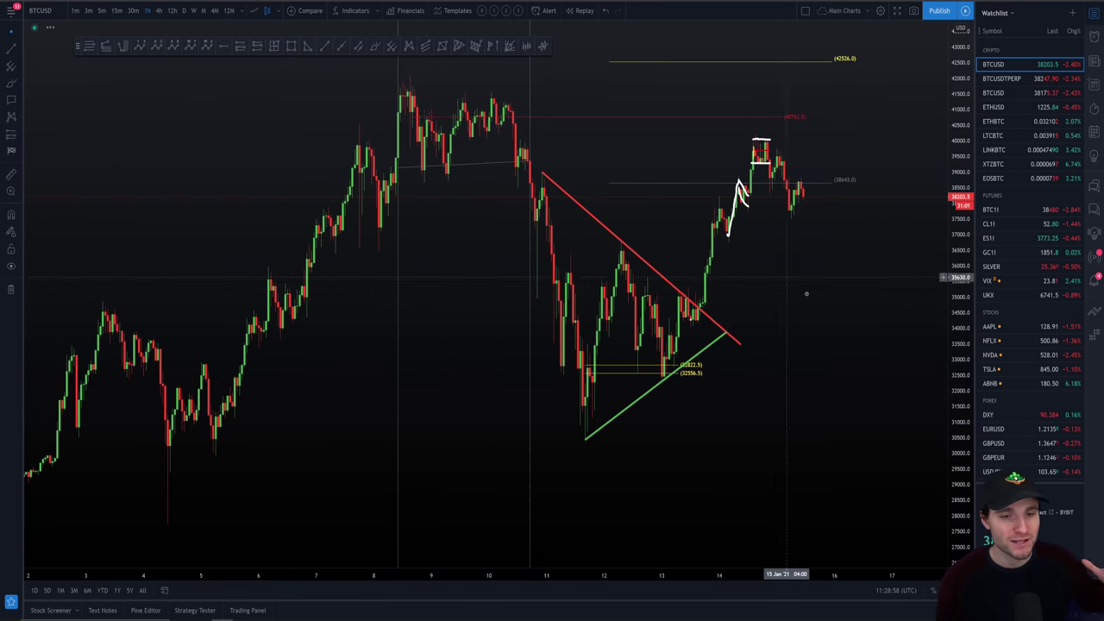
{"action": "scroll", "coordinate": [807, 293], "scroll_direction": "up", "scroll_amount": 4}
{"action": "scroll", "coordinate": [802, 311], "scroll_direction": "right", "scroll_amount": 4}
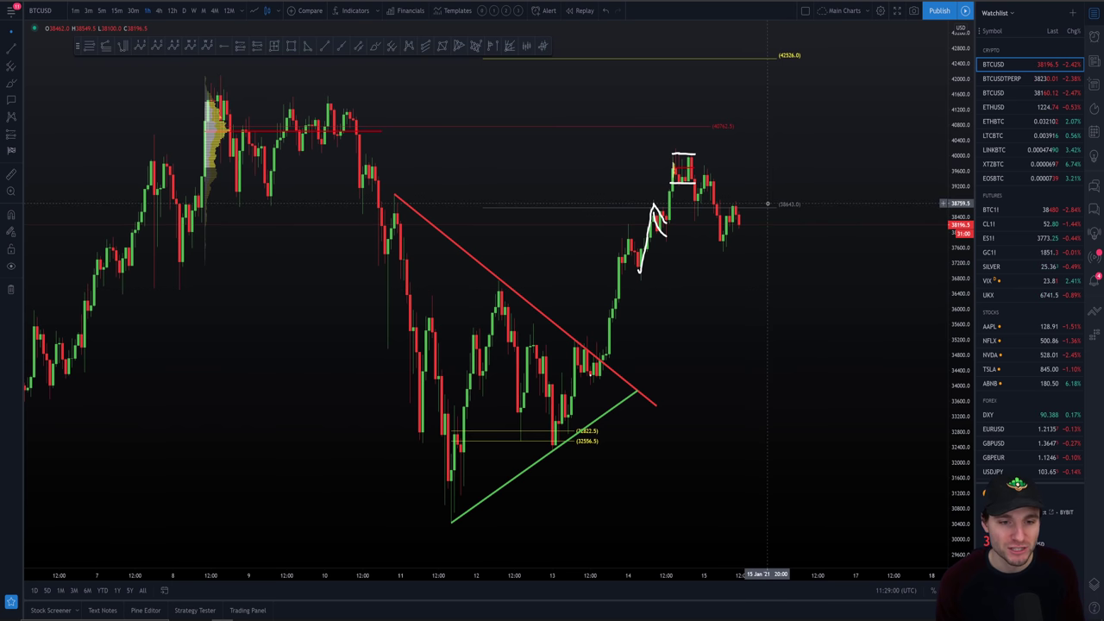
{"action": "scroll", "coordinate": [795, 328], "scroll_direction": "right", "scroll_amount": 1}
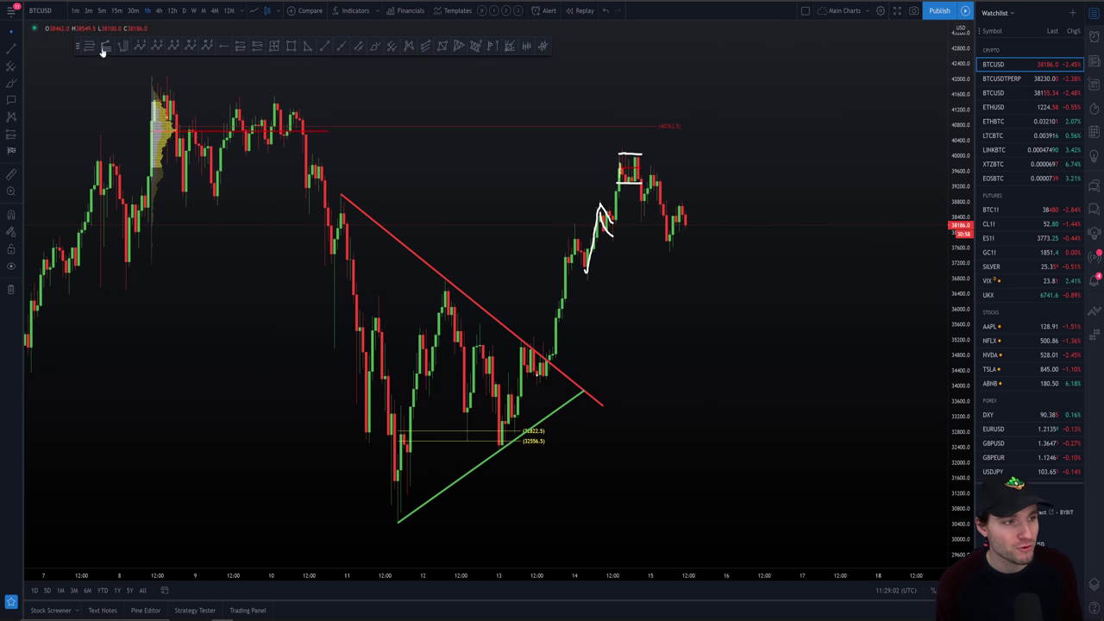
Draw a trend-based Fibonacci extension from the 11 January low at about 30466 to about 36730 and back to about 32286.
{"action": "left_click", "coordinate": [339, 521]}
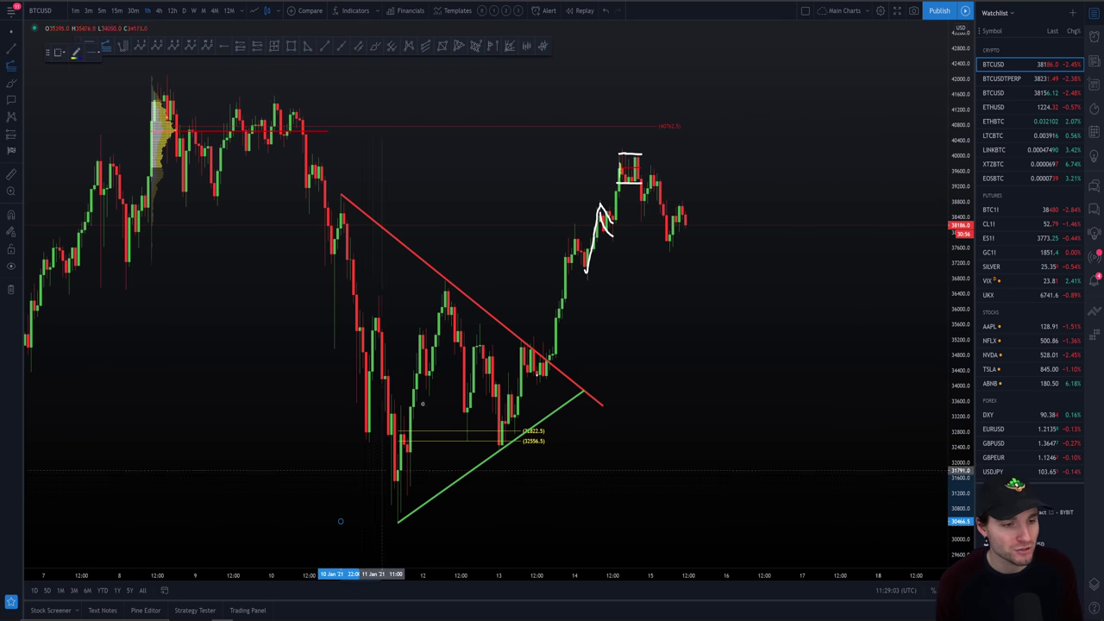
{"action": "left_click", "coordinate": [433, 282]}
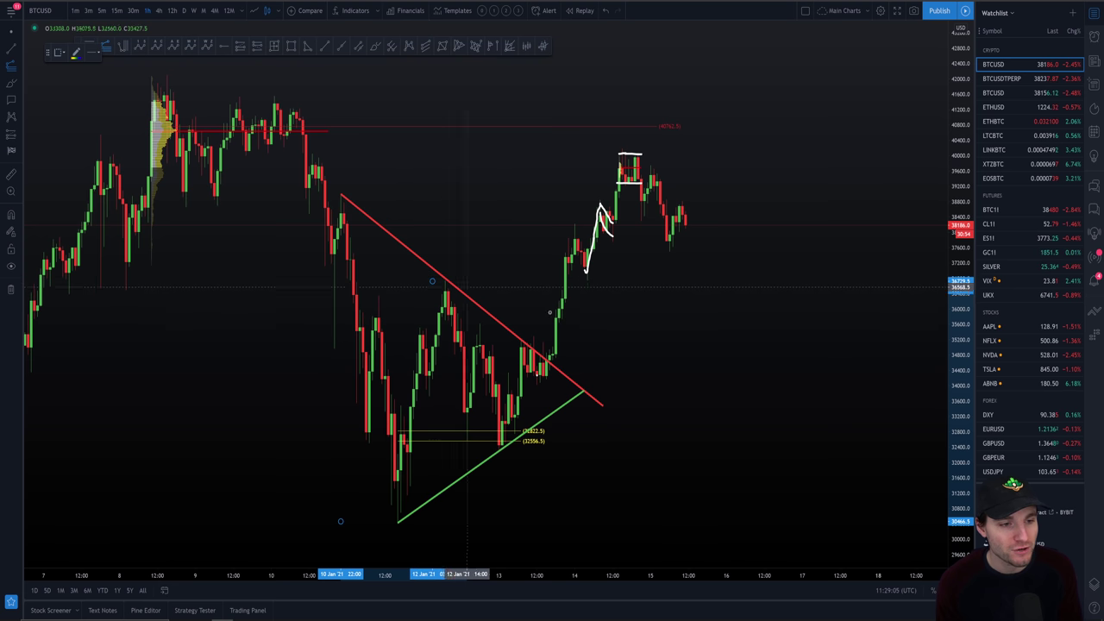
{"action": "left_click", "coordinate": [793, 451]}
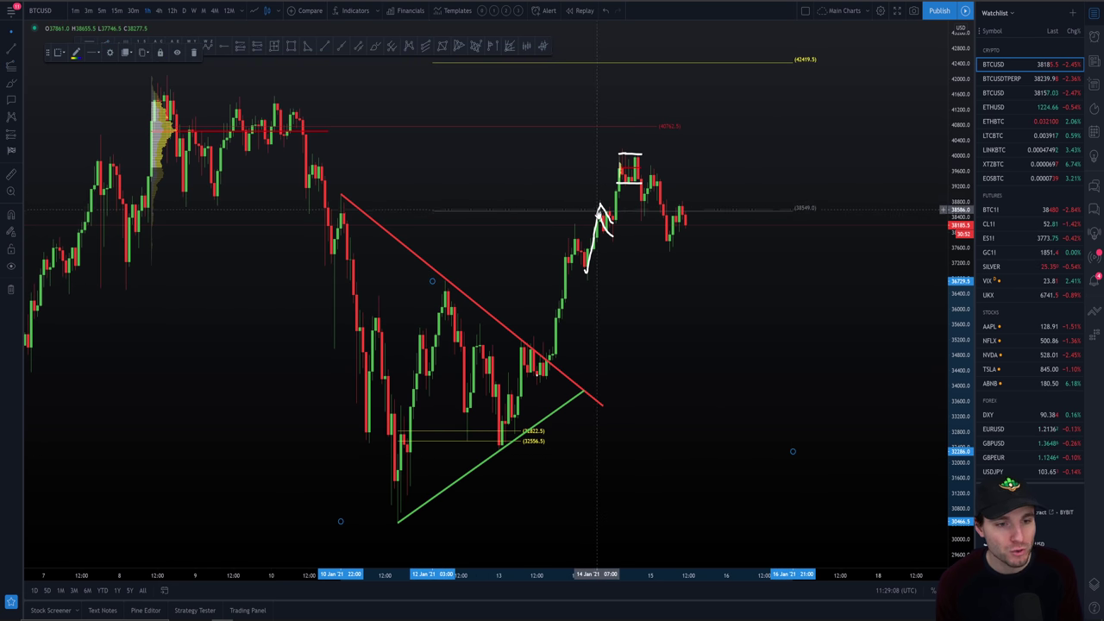
Switch BTCUSD to the 5-minute timeframe, trace the pullback from the 14 January morning peak with the Brush, and remove the trace.
{"action": "left_click", "coordinate": [101, 11]}
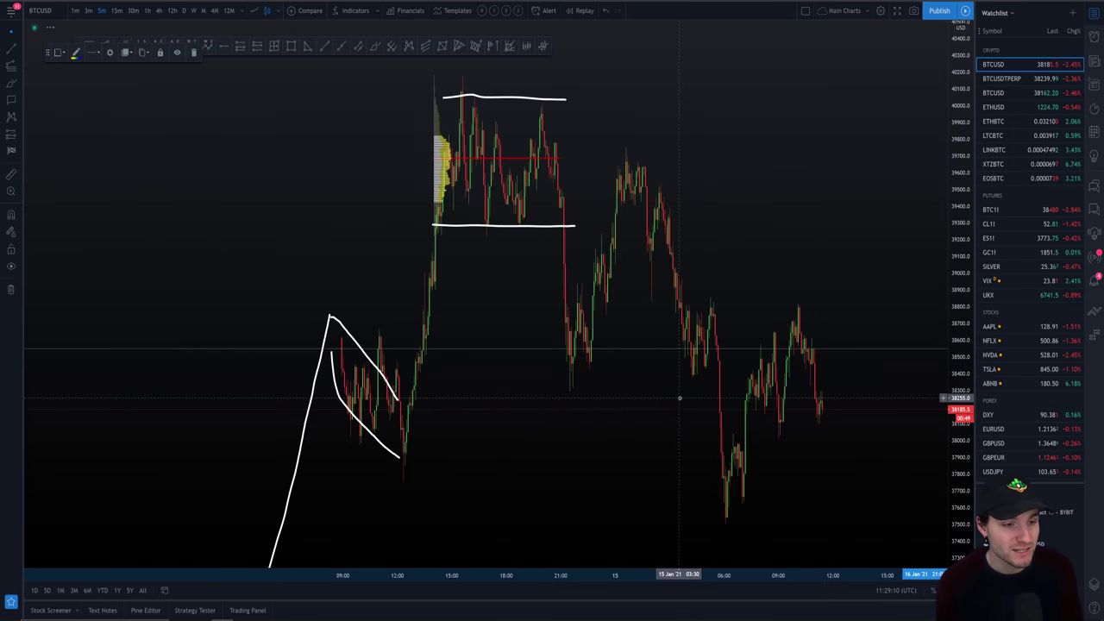
{"action": "scroll", "coordinate": [665, 399], "scroll_direction": "up", "scroll_amount": 3}
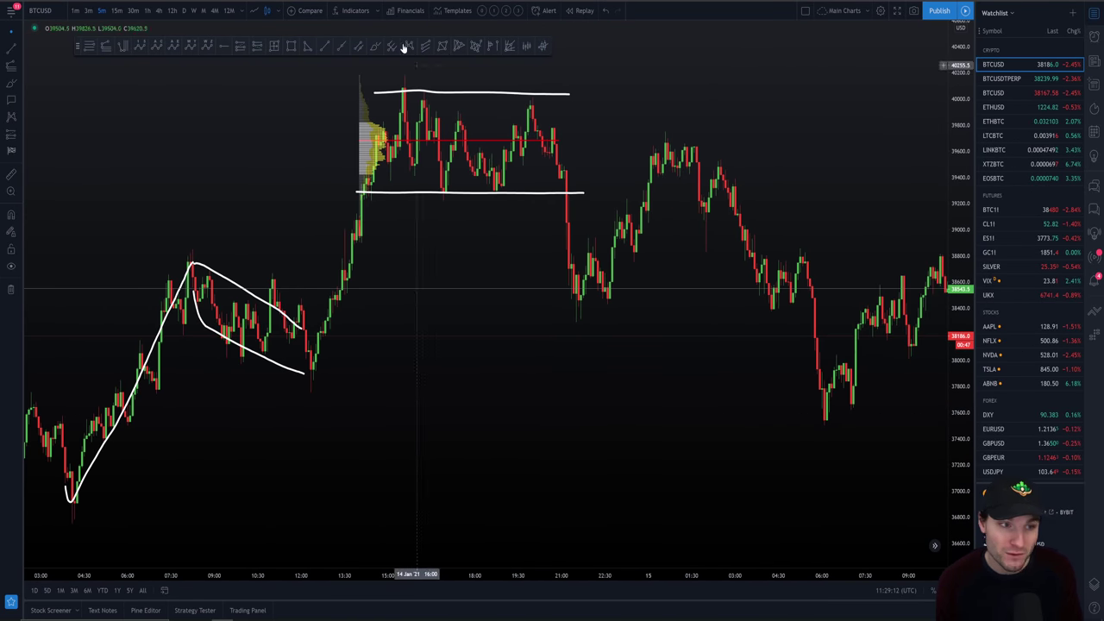
{"action": "left_click", "coordinate": [375, 46]}
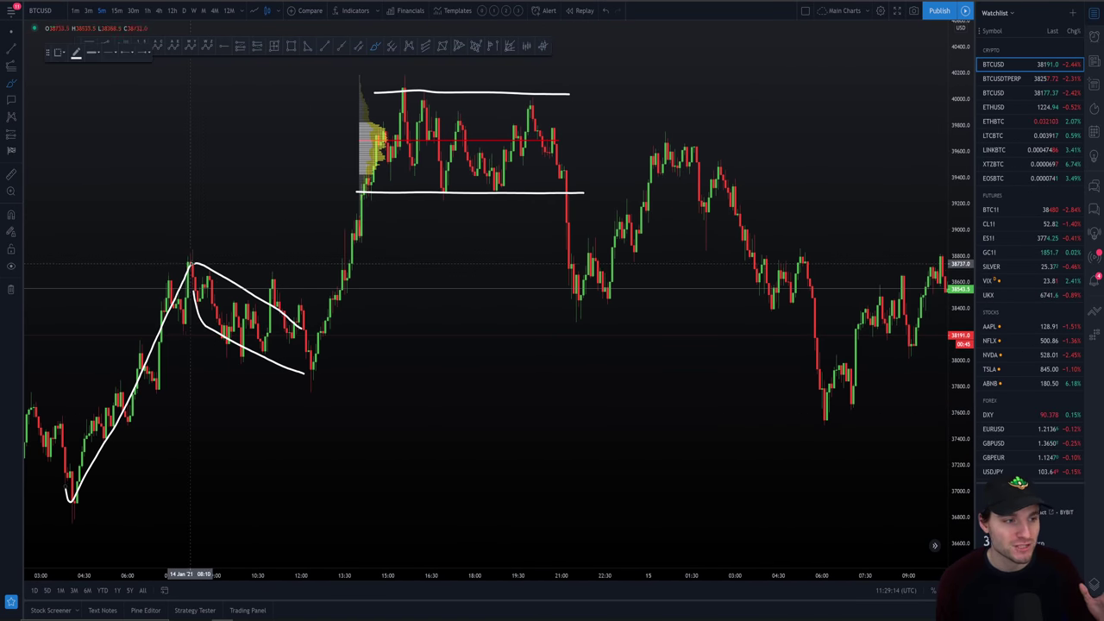
{"action": "left_click_drag", "start_coordinate": [189, 261], "coordinate": [308, 388]}
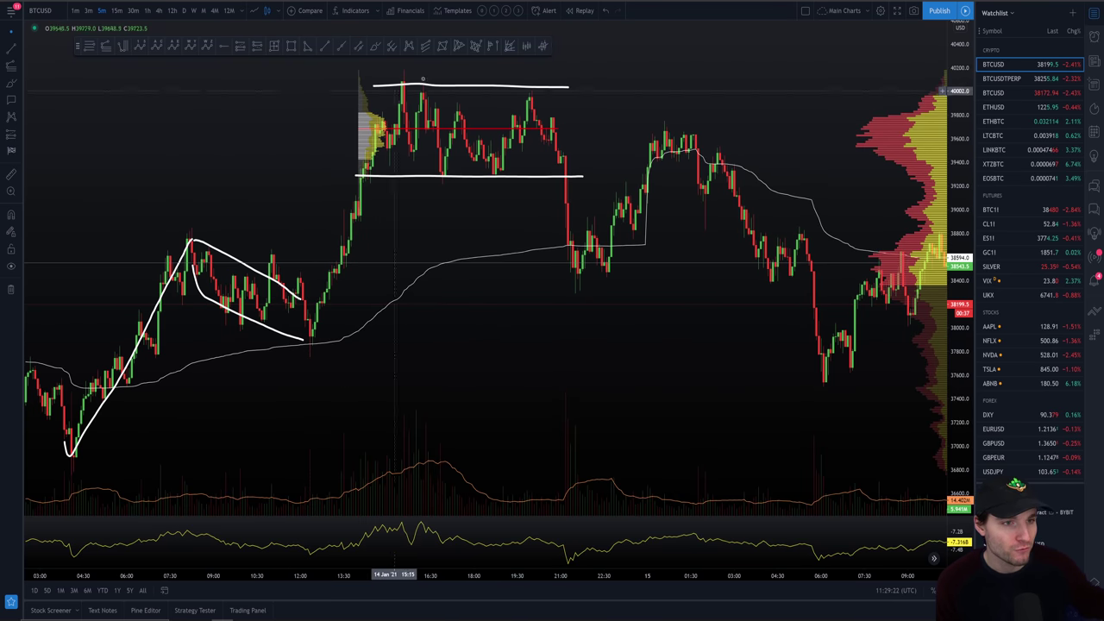
Hide the volume and volume-profile indicators on the 5-minute BTCUSD chart, and review price from the channel to the latest candles.
{"action": "left_click", "coordinate": [484, 11]}
{"action": "left_click_drag", "start_coordinate": [651, 403], "coordinate": [469, 377]}
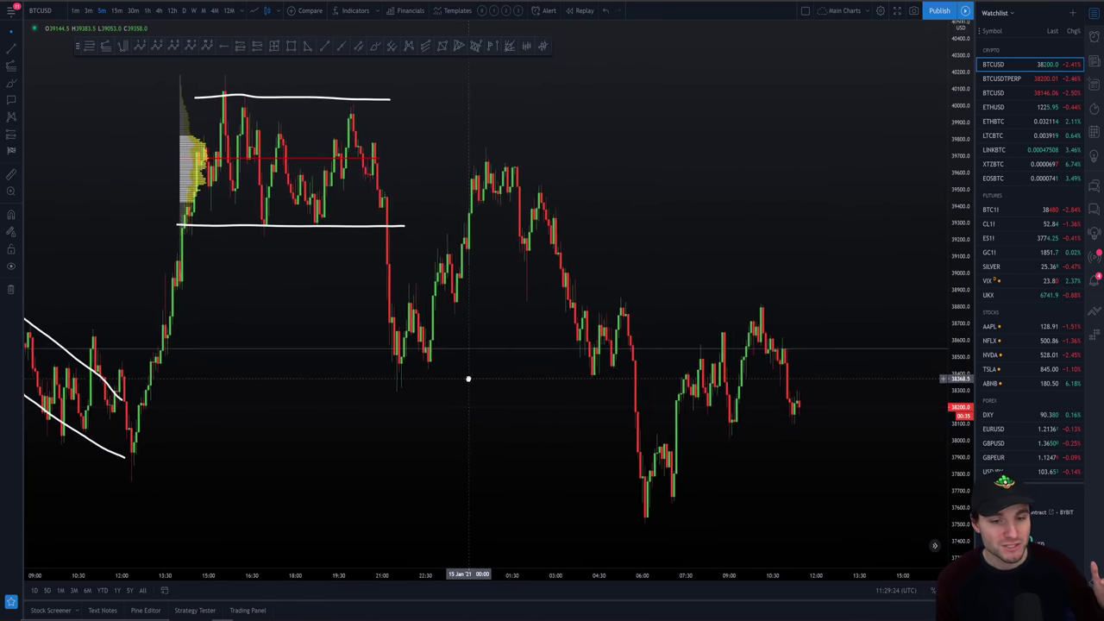
{"action": "scroll", "coordinate": [357, 390], "scroll_direction": "down", "scroll_amount": 2}
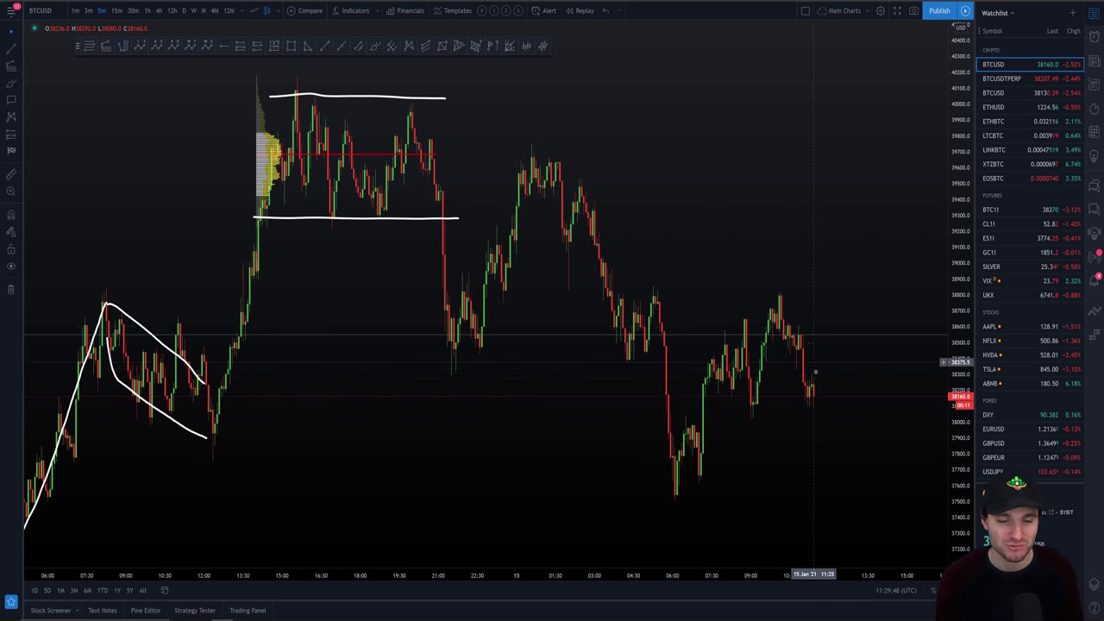
Extend the fixed-range volume profile that starts on 14 January at 14:00 so it ends at the latest candle, 15 January 11:30.
{"action": "scroll", "coordinate": [850, 458], "scroll_direction": "down", "scroll_amount": 2}
{"action": "left_click_drag", "start_coordinate": [857, 460], "coordinate": [669, 433]}
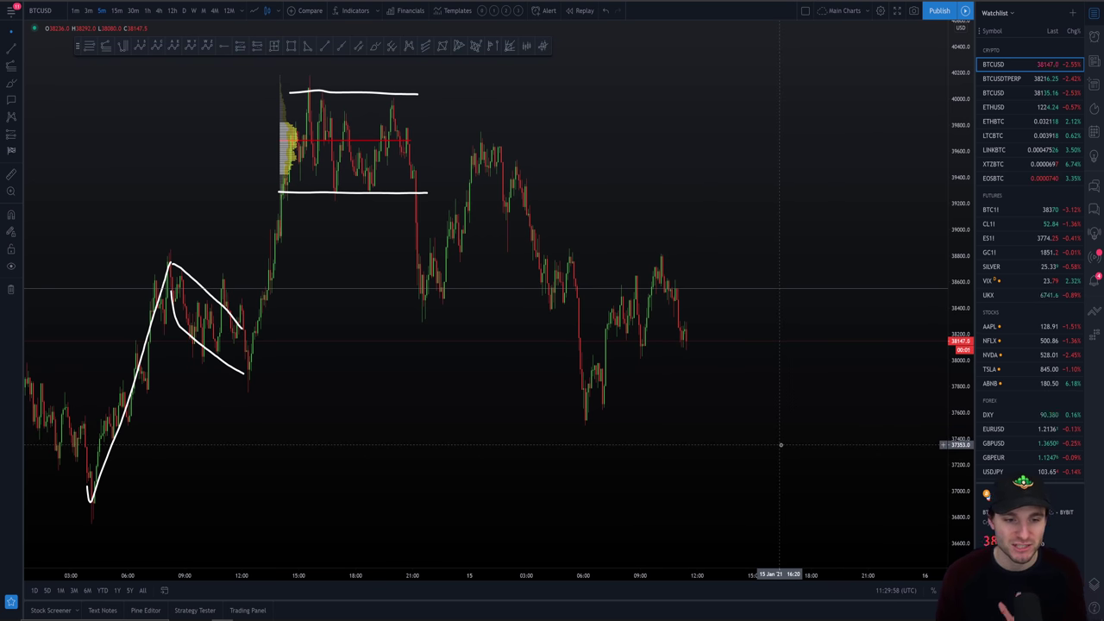
{"action": "left_click_drag", "start_coordinate": [781, 445], "coordinate": [761, 446]}
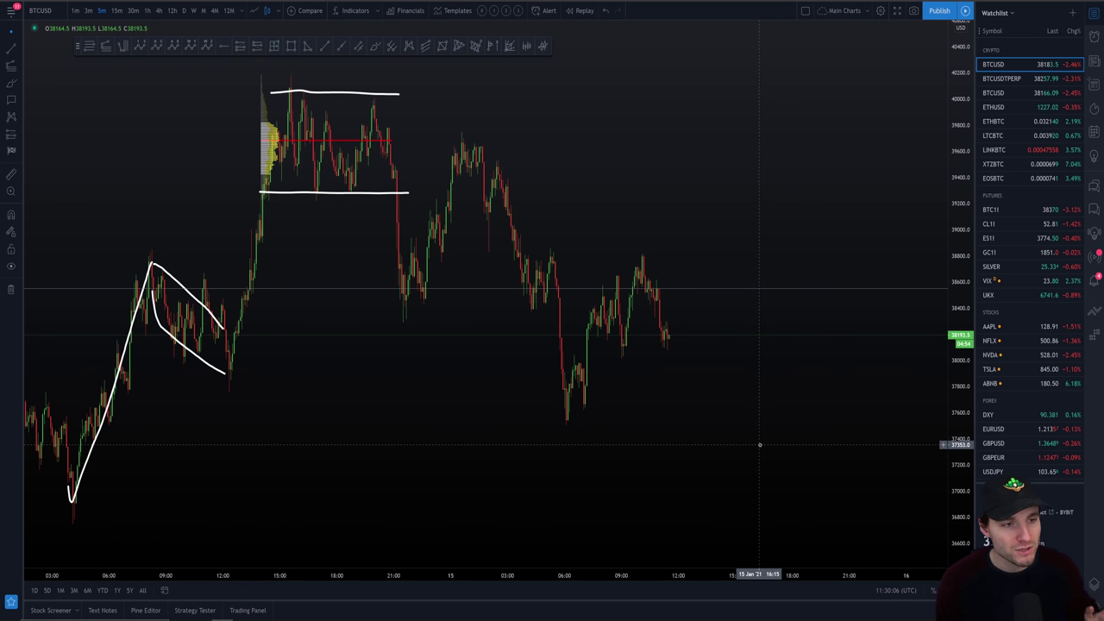
{"action": "left_click", "coordinate": [260, 144]}
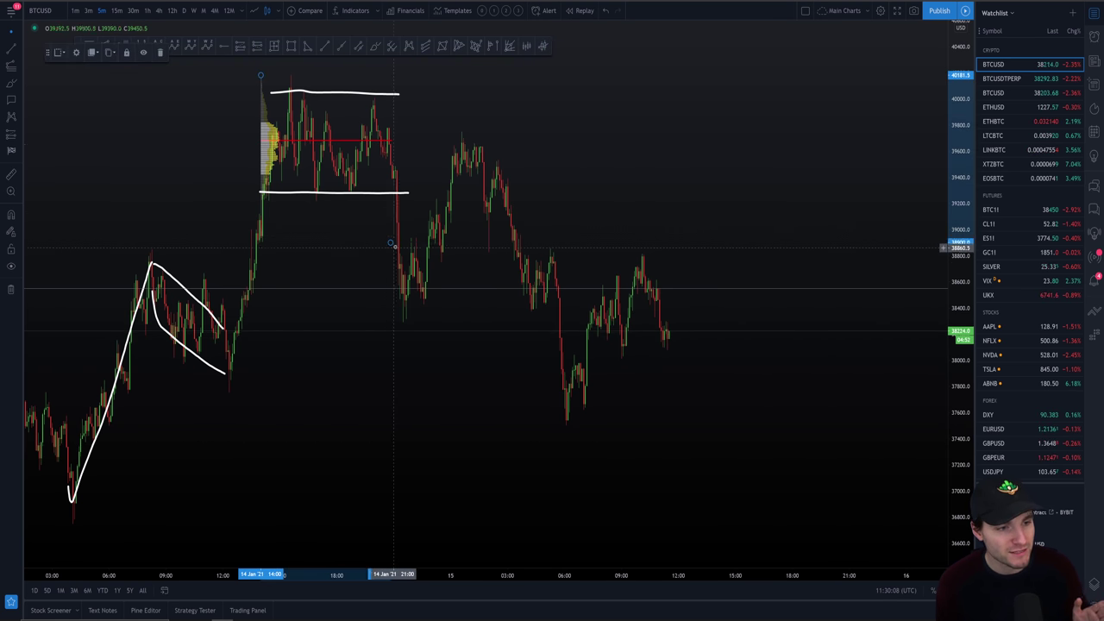
{"action": "left_click_drag", "start_coordinate": [394, 246], "coordinate": [757, 258]}
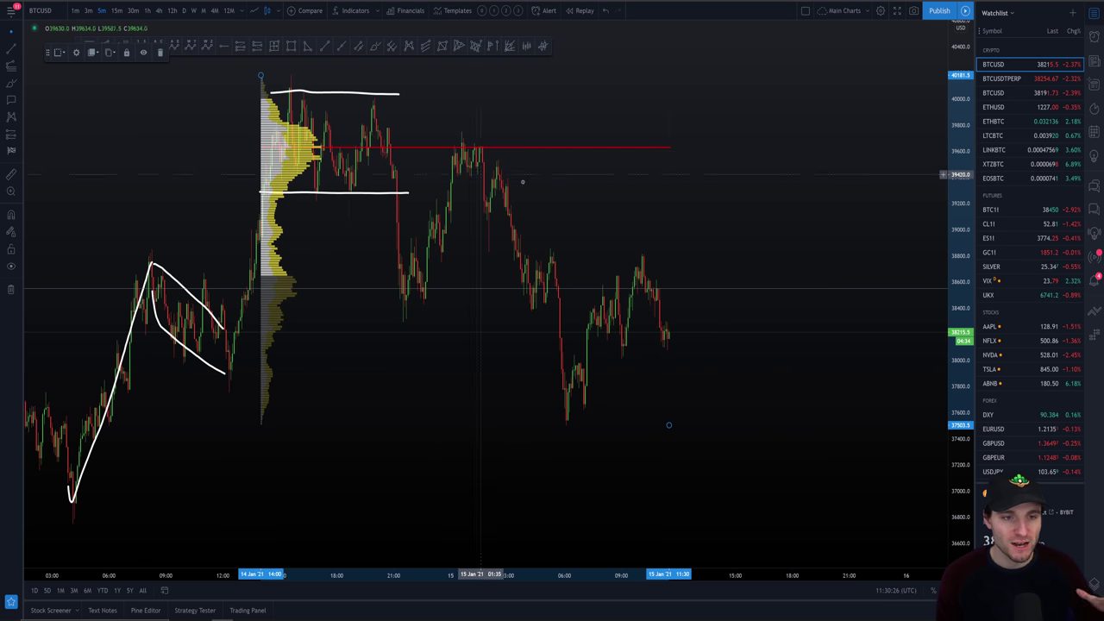
Switch BTCUSD to the 15-minute timeframe, and review the triangle breakout, the 42419.5 and 40762.5 levels and the 14 January channel.
{"action": "scroll", "coordinate": [690, 215], "scroll_direction": "down", "scroll_amount": 3}
{"action": "left_click", "coordinate": [117, 11]}
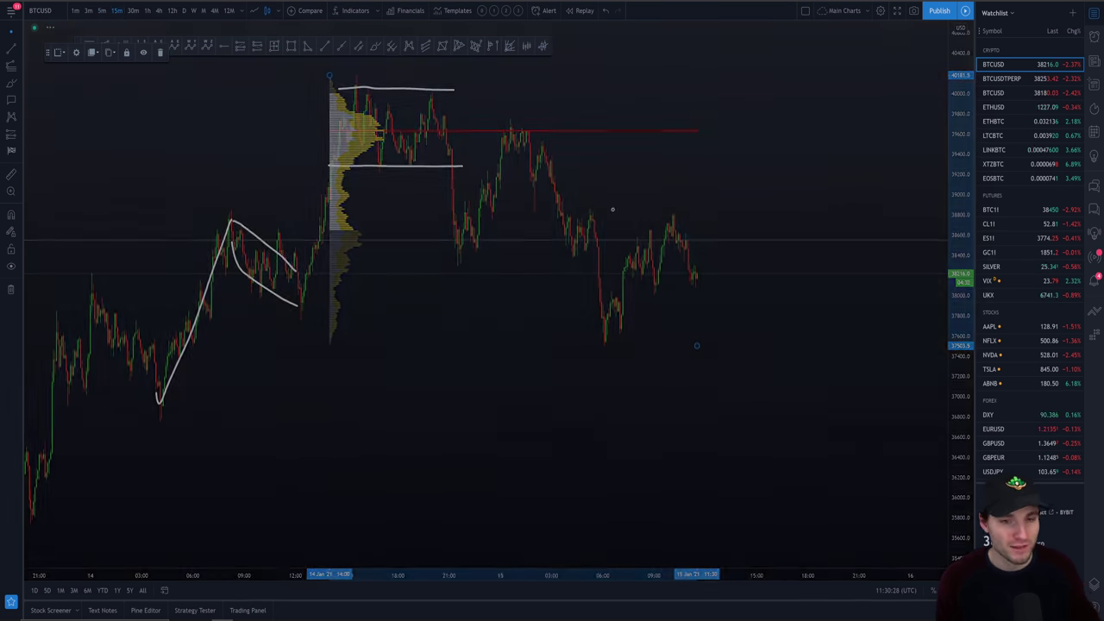
{"action": "scroll", "coordinate": [840, 328], "scroll_direction": "down", "scroll_amount": 1}
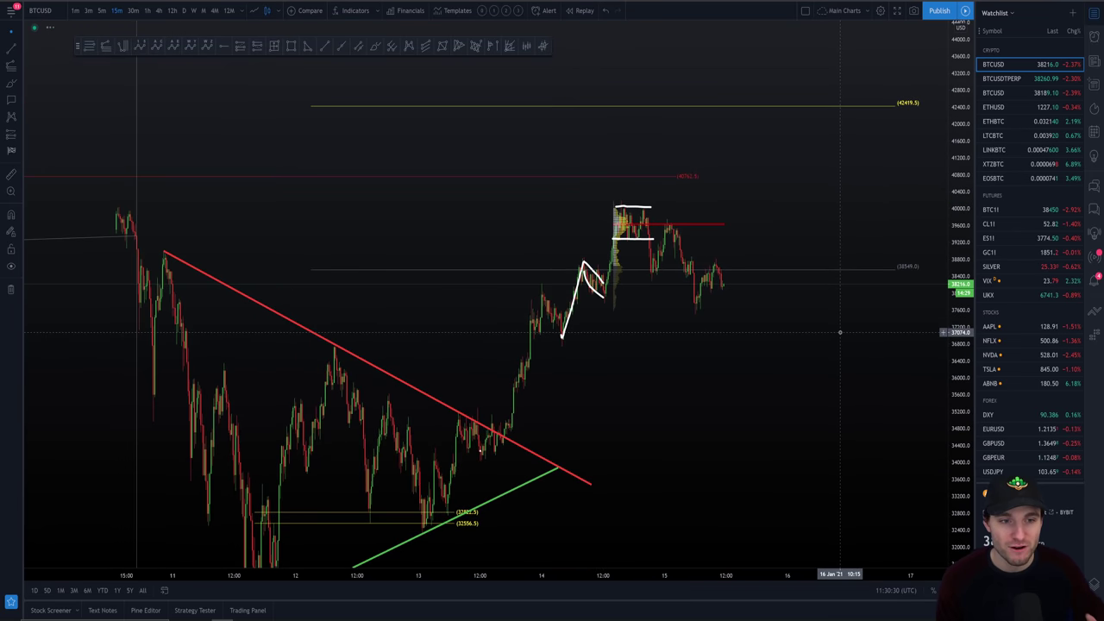
{"action": "left_click_drag", "start_coordinate": [840, 330], "coordinate": [820, 426]}
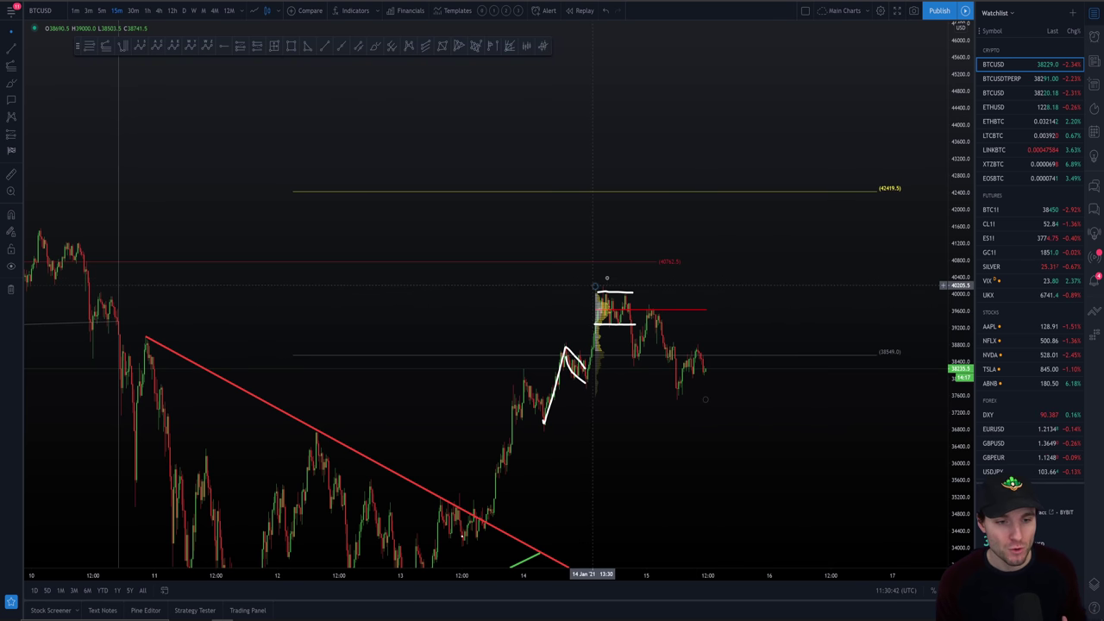
{"action": "scroll", "coordinate": [728, 371], "scroll_direction": "down", "scroll_amount": 3}
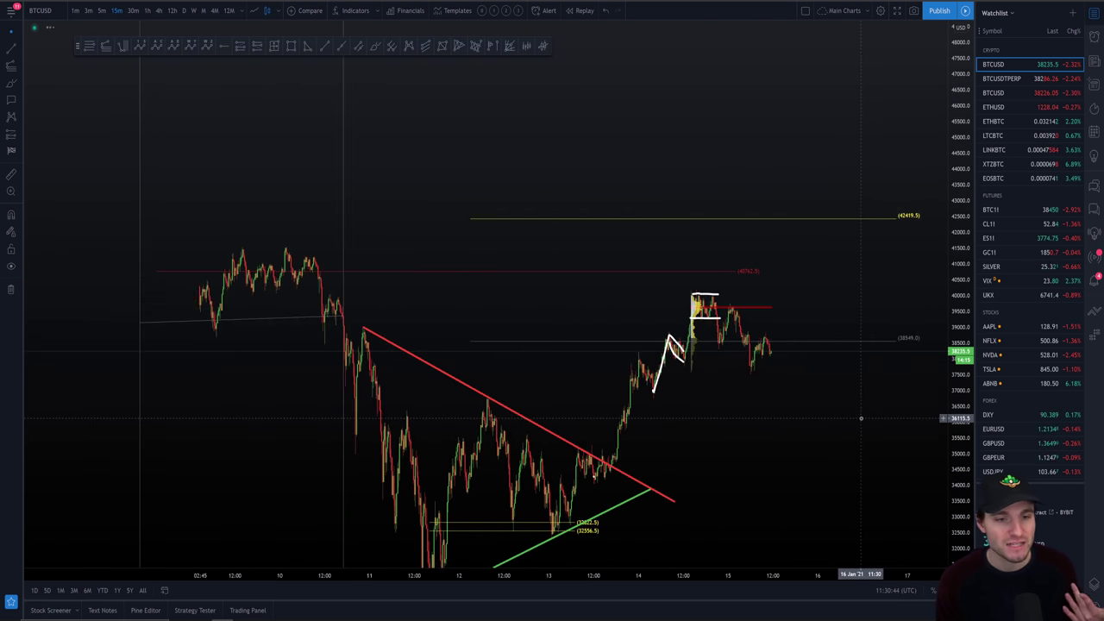
{"action": "left_click_drag", "start_coordinate": [861, 419], "coordinate": [806, 461]}
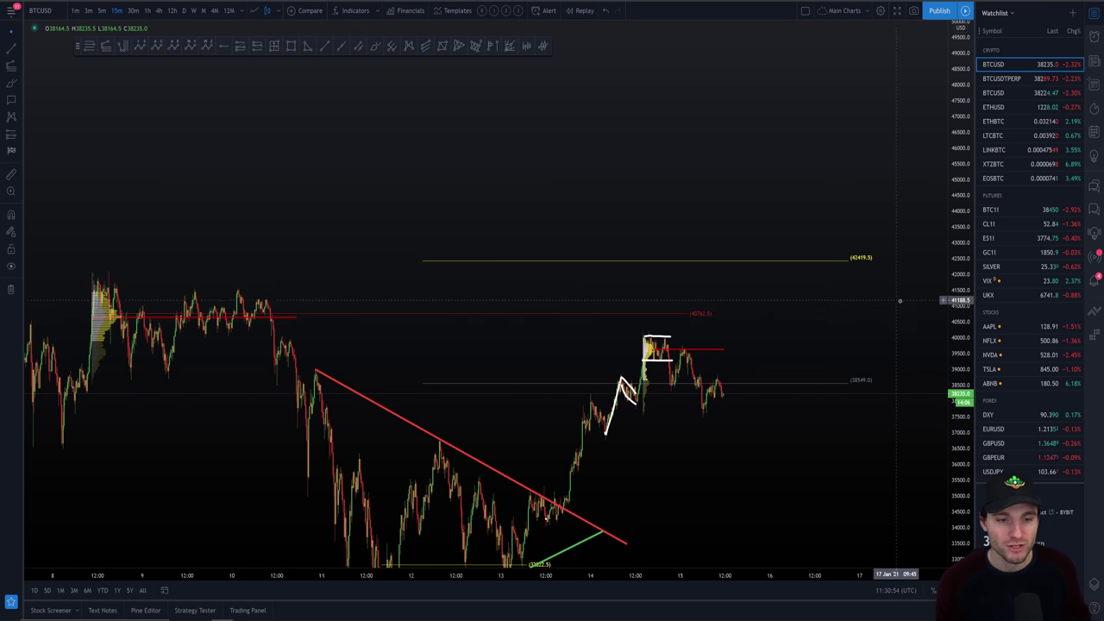
{"action": "key", "text": "alt+r"}
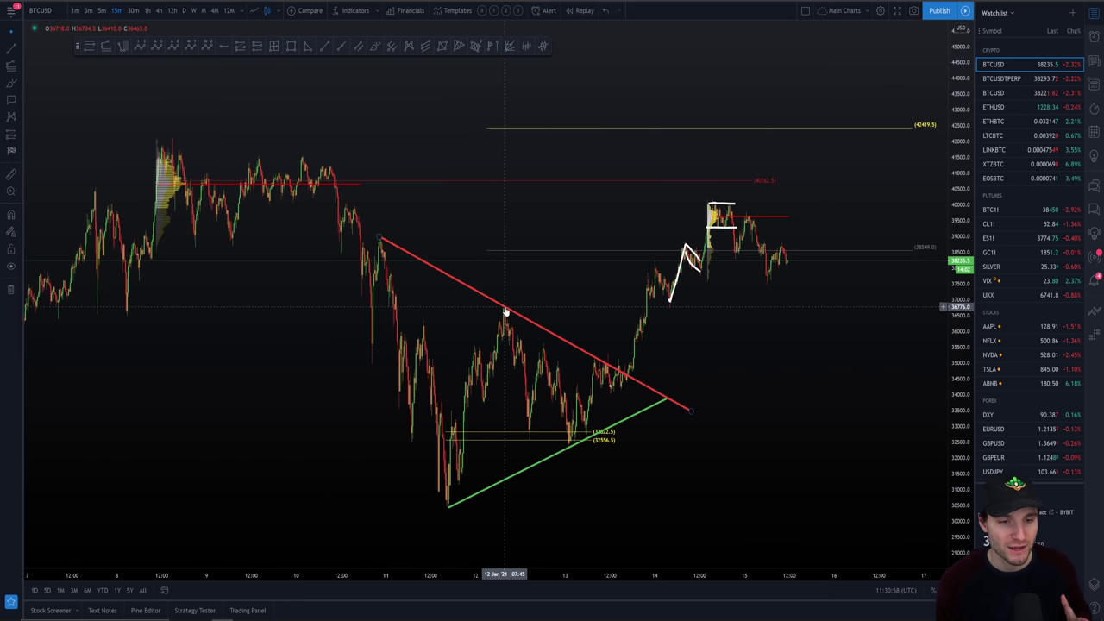
{"action": "key", "text": "alt+r"}
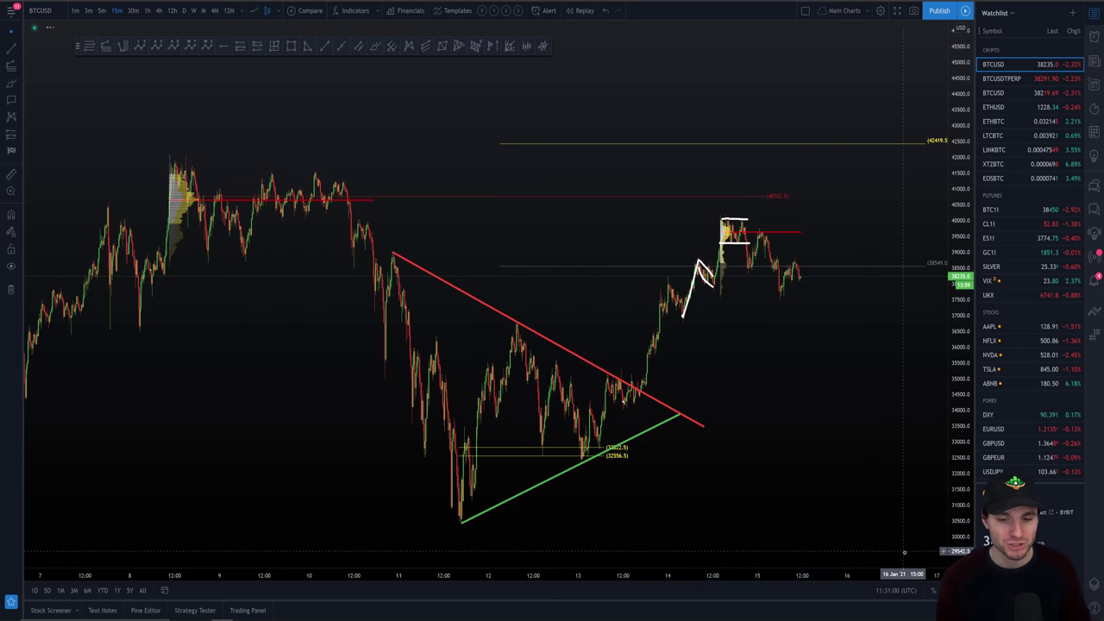
{"action": "scroll", "coordinate": [746, 371], "scroll_direction": "up", "scroll_amount": 5}
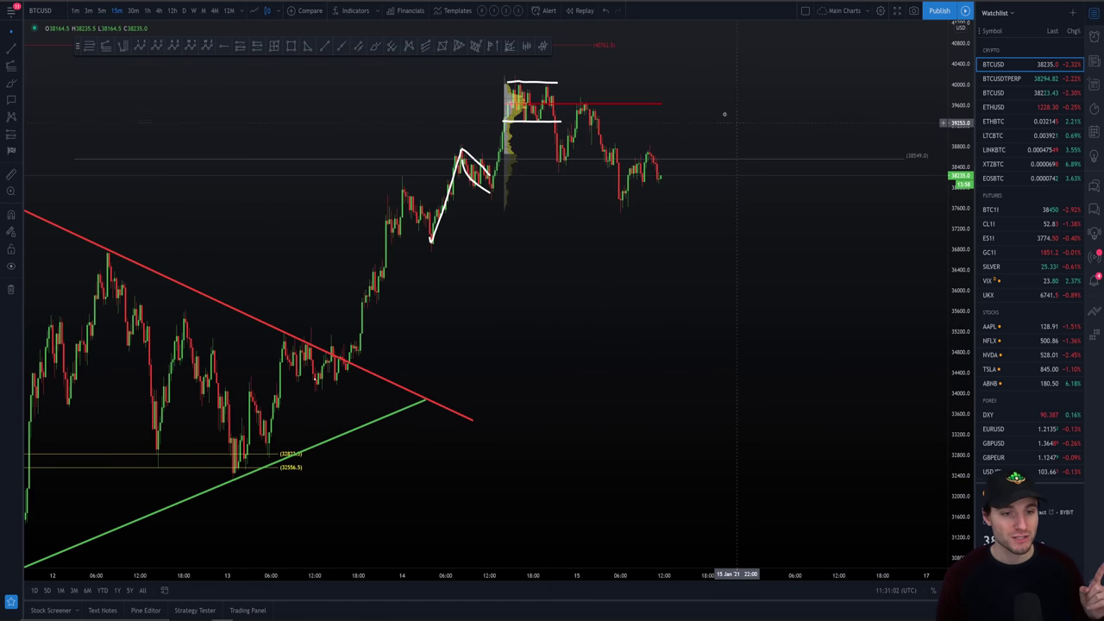
{"action": "scroll", "coordinate": [757, 249], "scroll_direction": "up", "scroll_amount": 4}
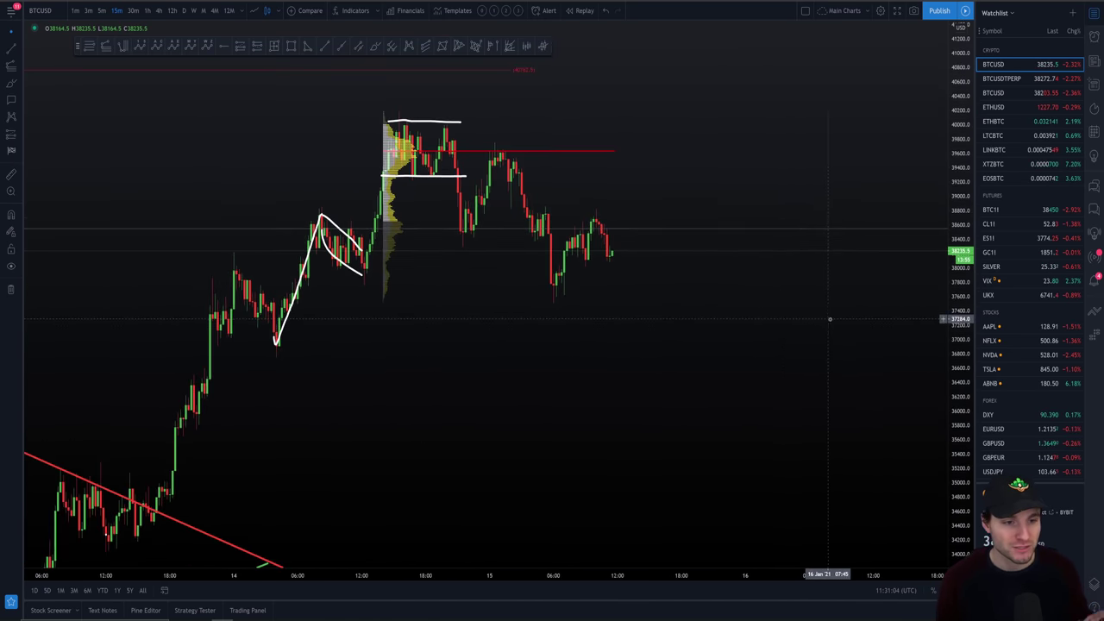
{"action": "scroll", "coordinate": [705, 313], "scroll_direction": "left", "scroll_amount": 3}
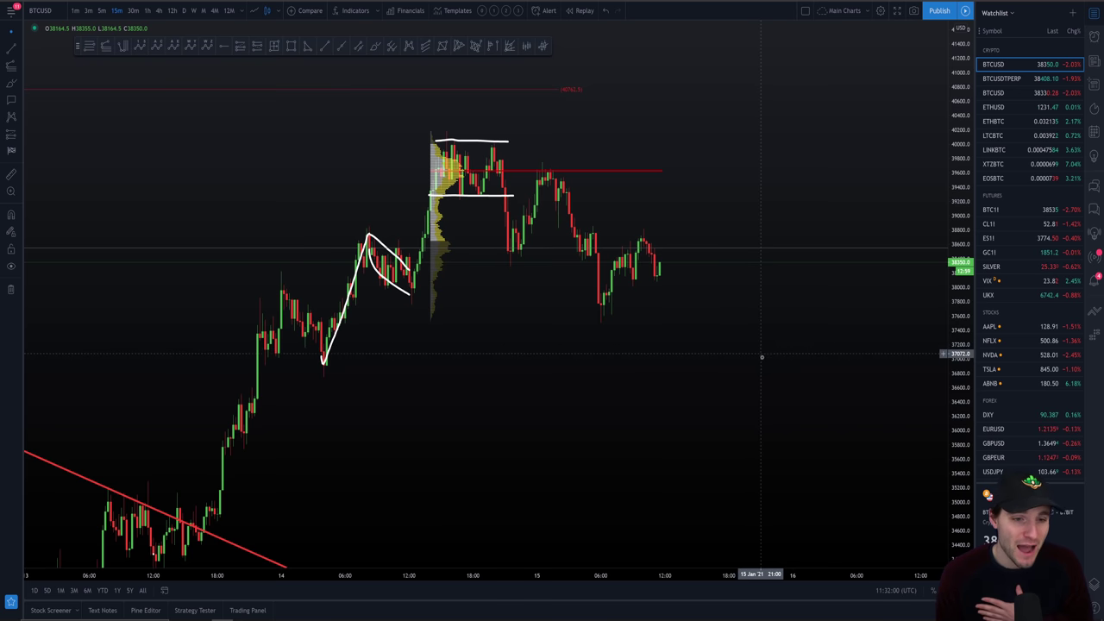
{"action": "scroll", "coordinate": [759, 355], "scroll_direction": "up", "scroll_amount": 5}
{"action": "scroll", "coordinate": [789, 298], "scroll_direction": "up", "scroll_amount": 5}
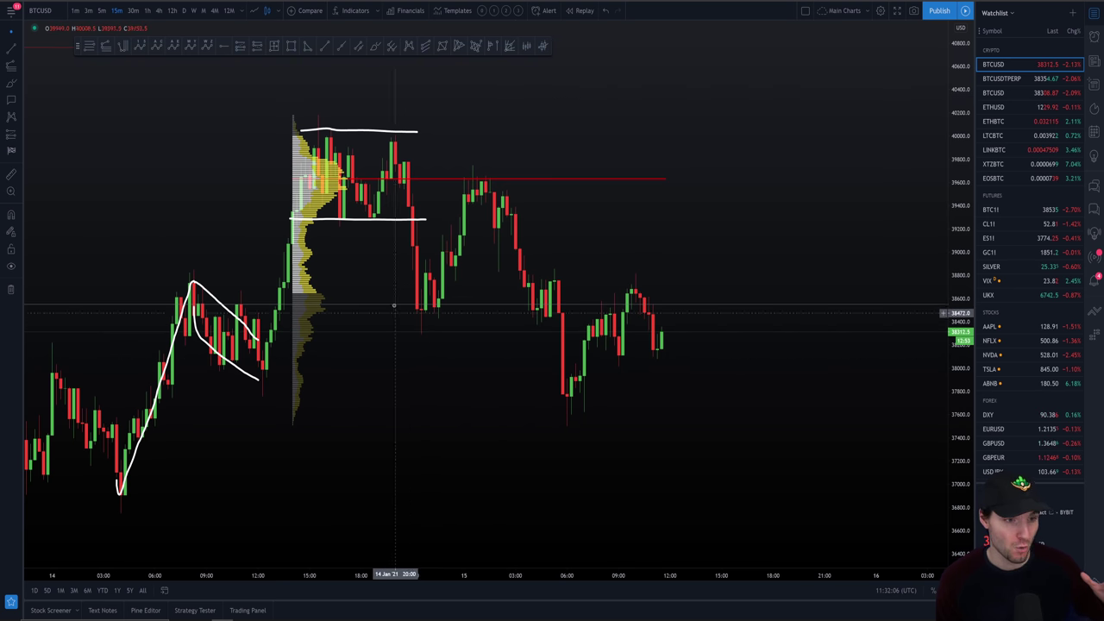
Switch to Discord's ta-chat channel, view the annotated channel-retest chart image at full size, and close it.
{"action": "key", "text": "alt+Tab"}
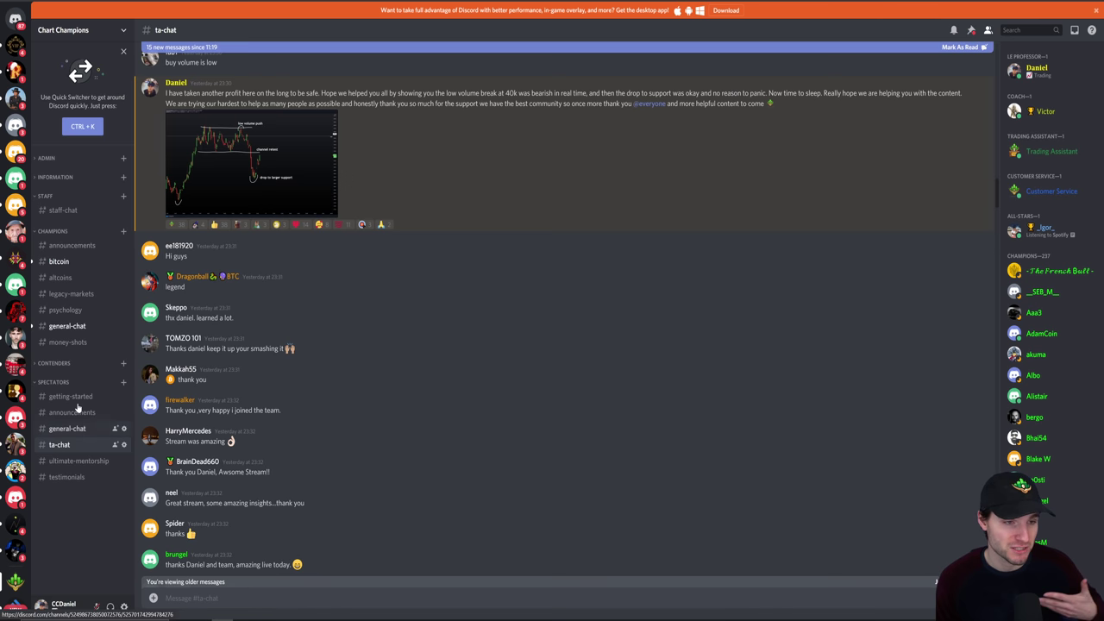
{"action": "left_click", "coordinate": [236, 158]}
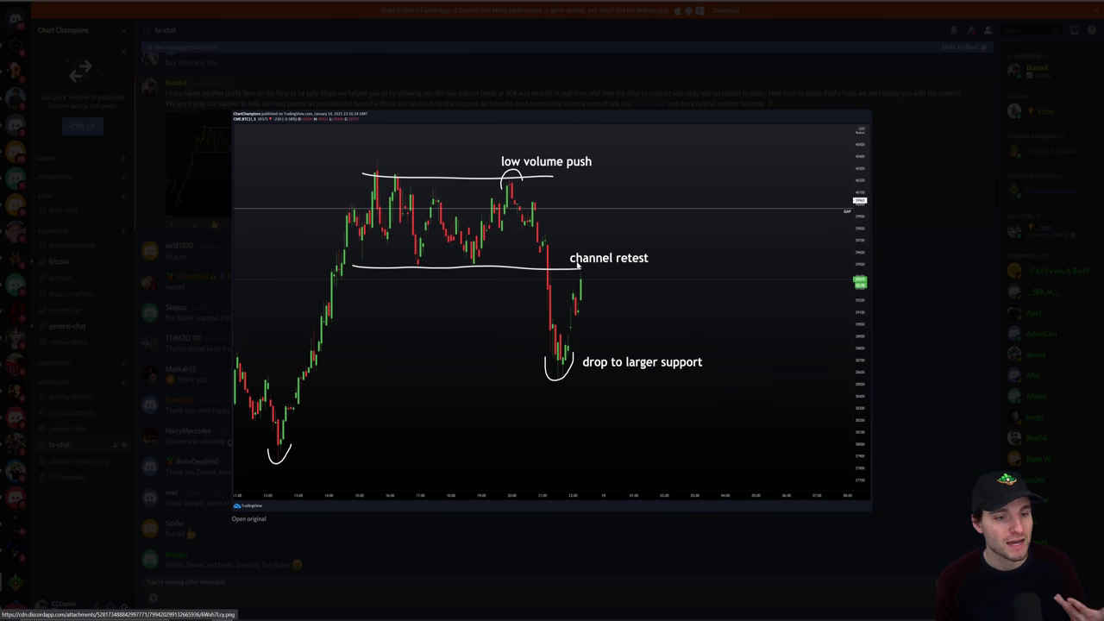
{"action": "left_click", "coordinate": [935, 190]}
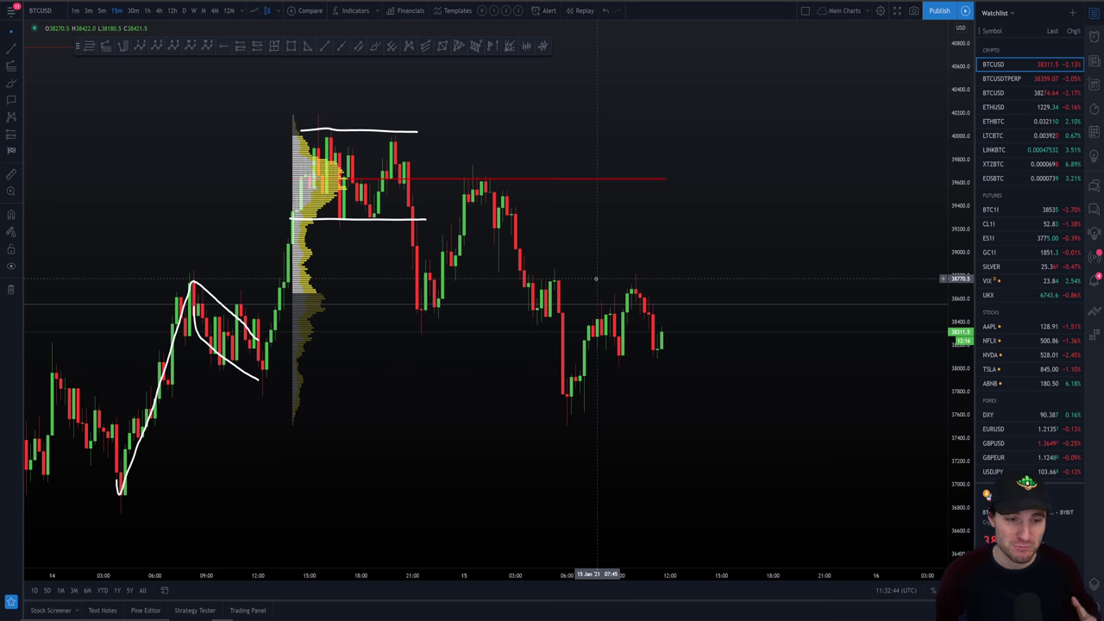
Examine the 15-minute BTCUSD channel breakdown and retest, and switch to the YouTube stream replay to review its description and comments.
{"action": "left_click_drag", "start_coordinate": [774, 203], "coordinate": [722, 212]}
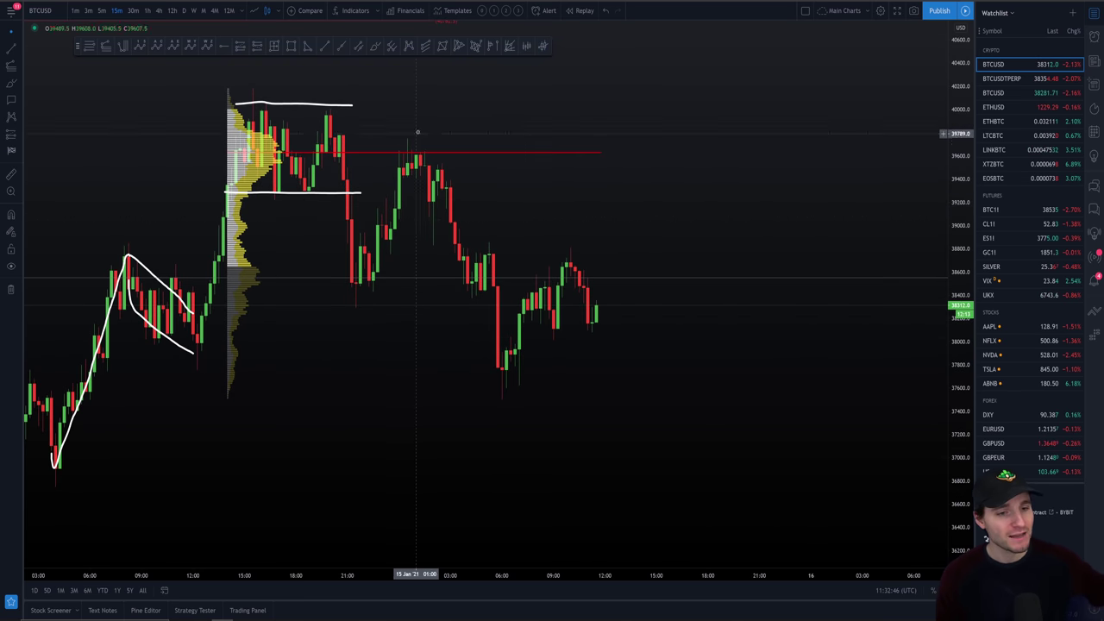
{"action": "left_click_drag", "start_coordinate": [613, 257], "coordinate": [655, 272]}
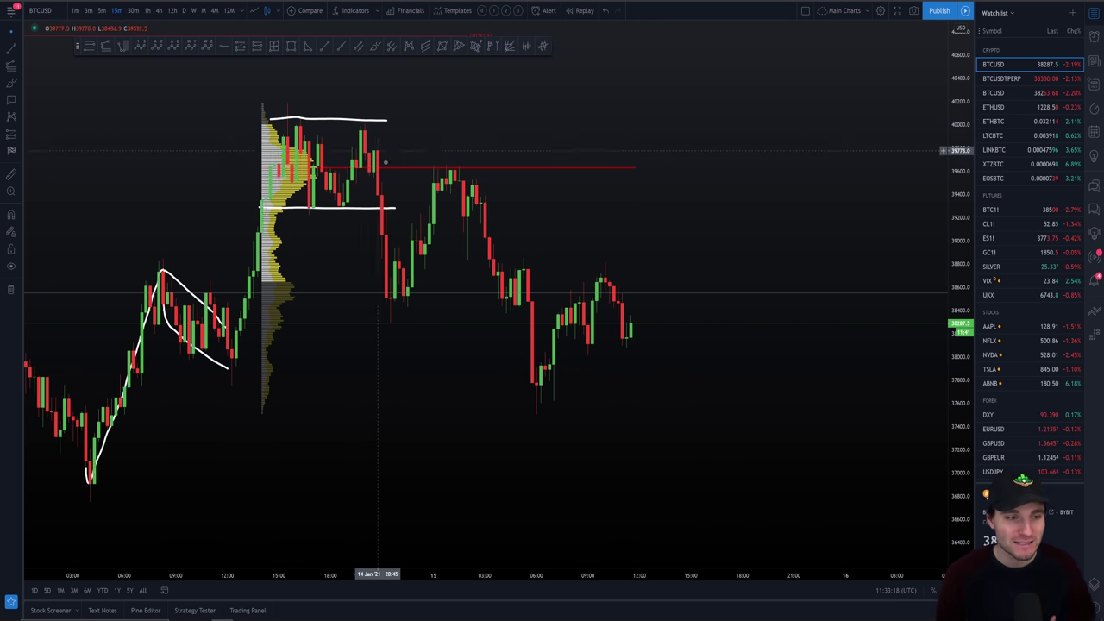
{"action": "left_click_drag", "start_coordinate": [443, 409], "coordinate": [609, 428]}
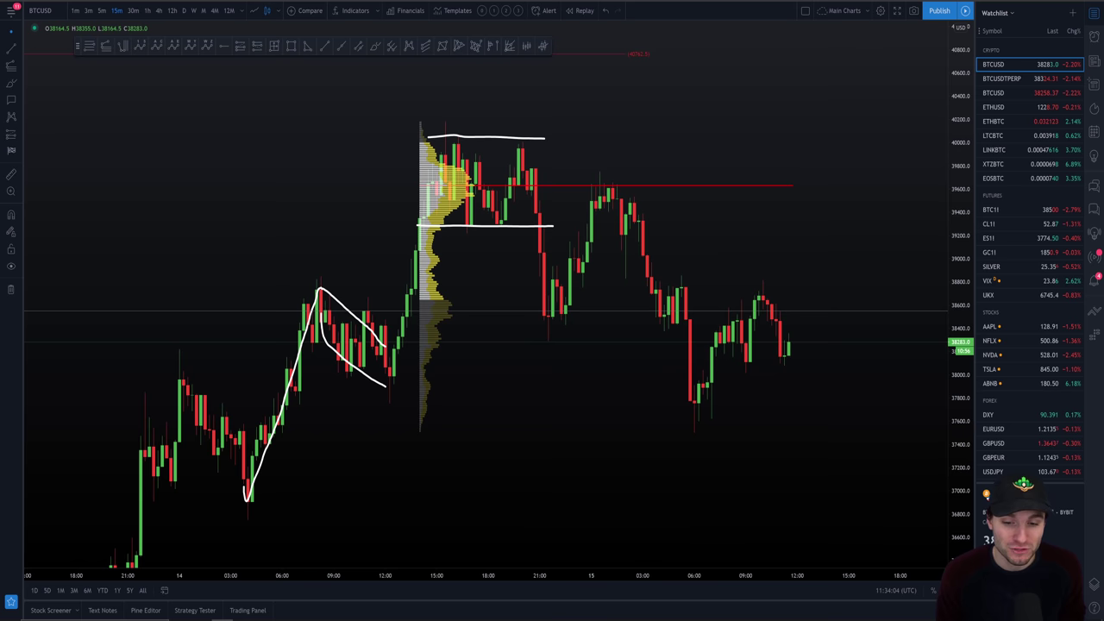
{"action": "left_click_drag", "start_coordinate": [850, 510], "coordinate": [709, 521]}
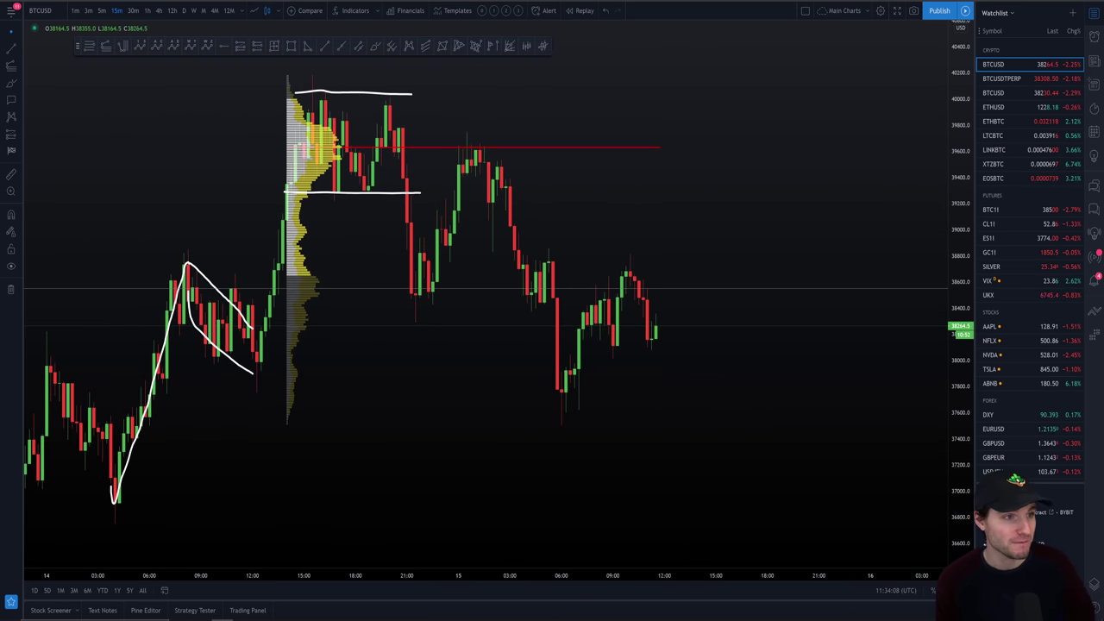
{"action": "key", "text": "alt+Tab"}
{"action": "scroll", "coordinate": [503, 291], "scroll_direction": "down", "scroll_amount": 5}
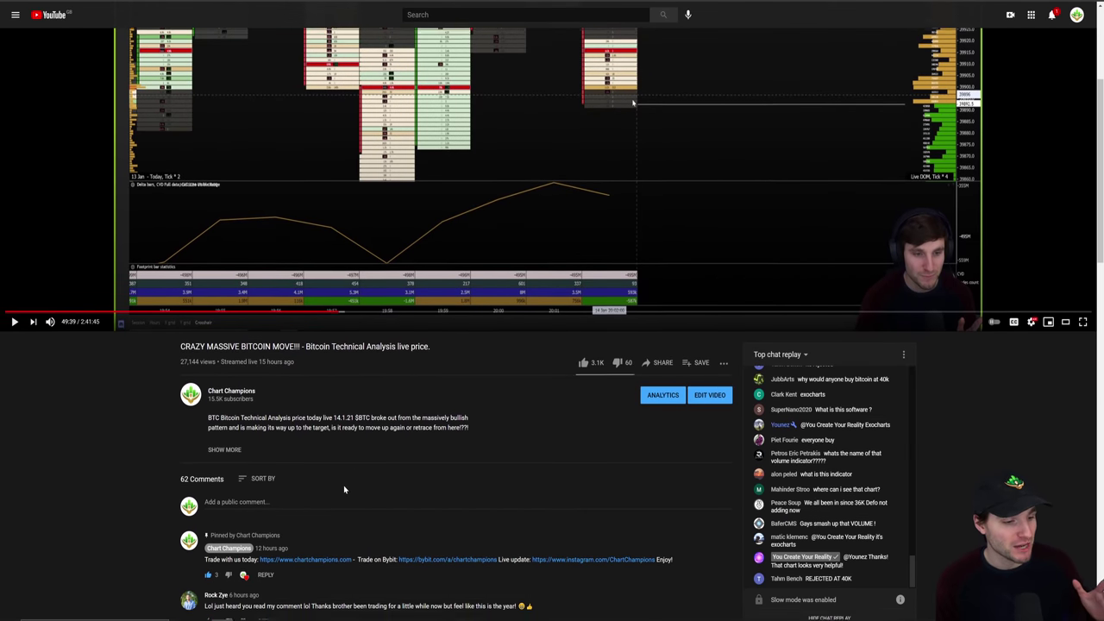
{"action": "scroll", "coordinate": [344, 485], "scroll_direction": "down", "scroll_amount": 1}
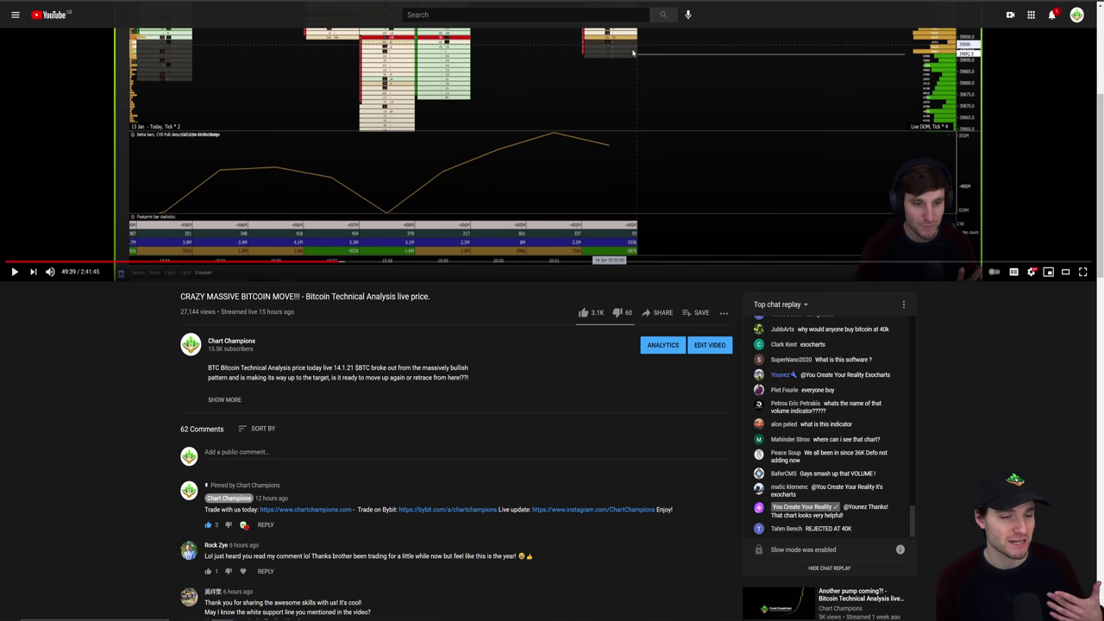
Switch to Discord's announcements channel and highlight the voucher code in the 11 January Bybit rewards post.
{"action": "key", "text": "alt+Tab"}
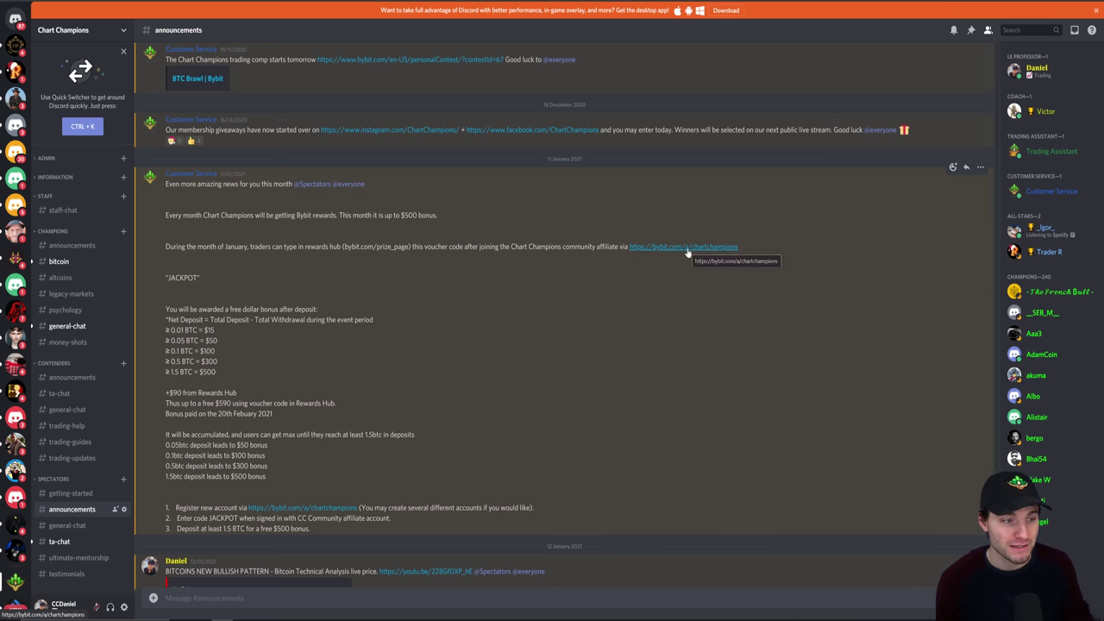
{"action": "double_click", "coordinate": [182, 277]}
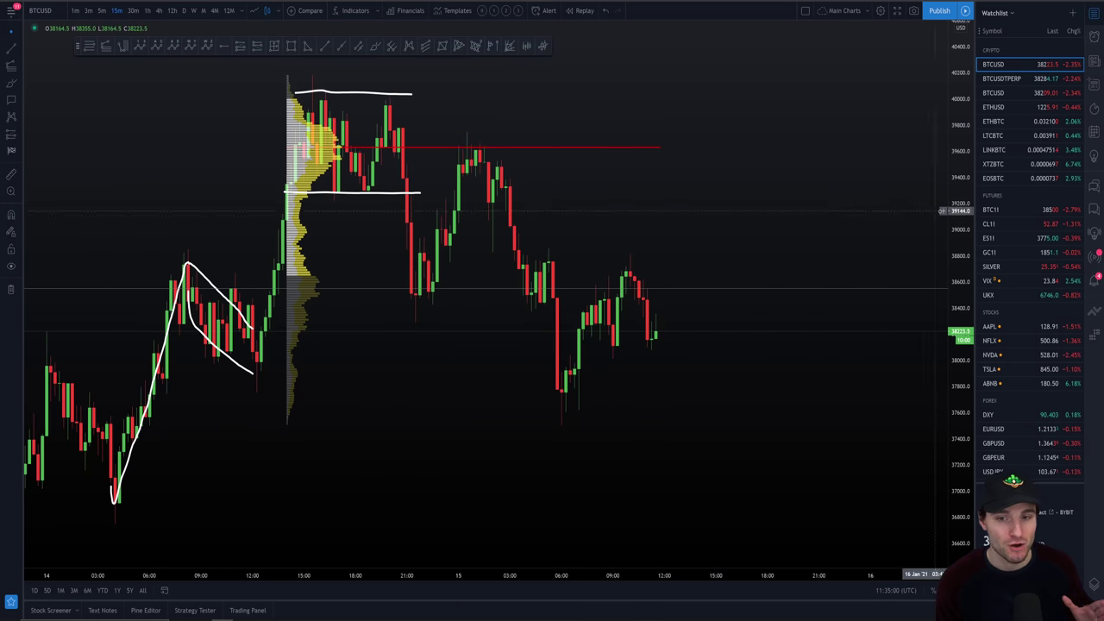
Show BTC1! on the chart to review the annotated channel retest and the GAP line at 39965, and return to BTCUSD.
{"action": "left_click", "coordinate": [992, 210]}
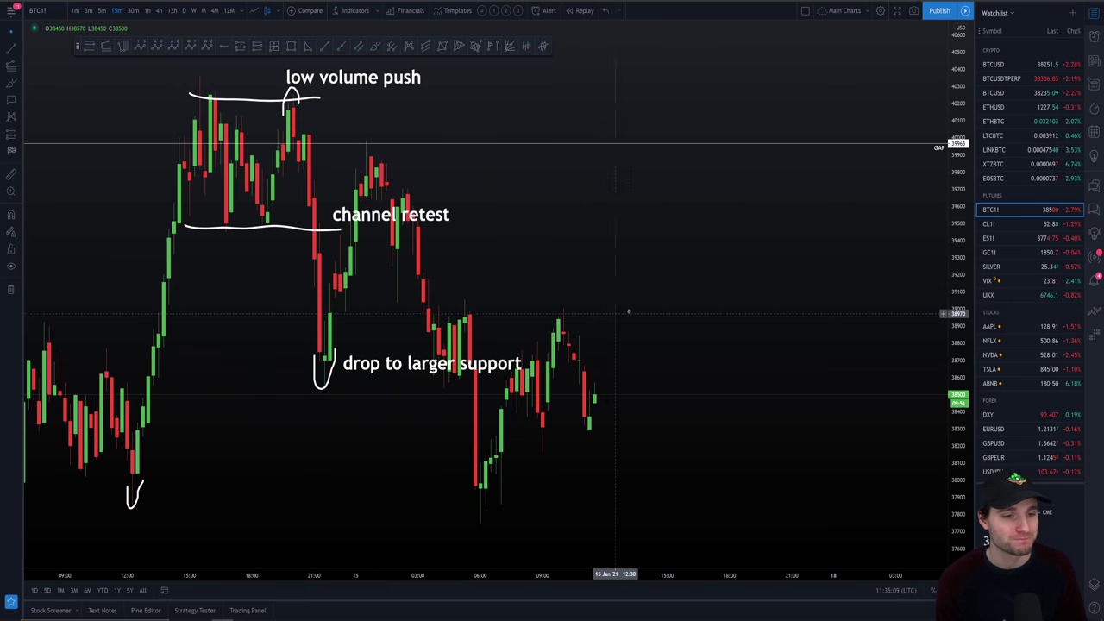
{"action": "left_click_drag", "start_coordinate": [615, 314], "coordinate": [695, 321]}
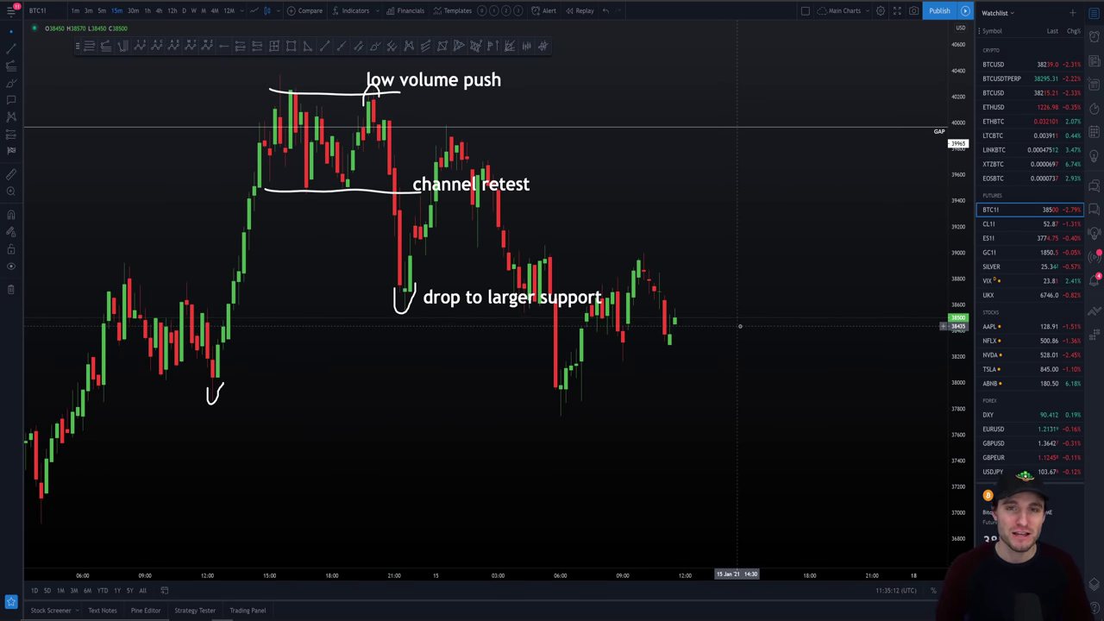
{"action": "left_click", "coordinate": [994, 64]}
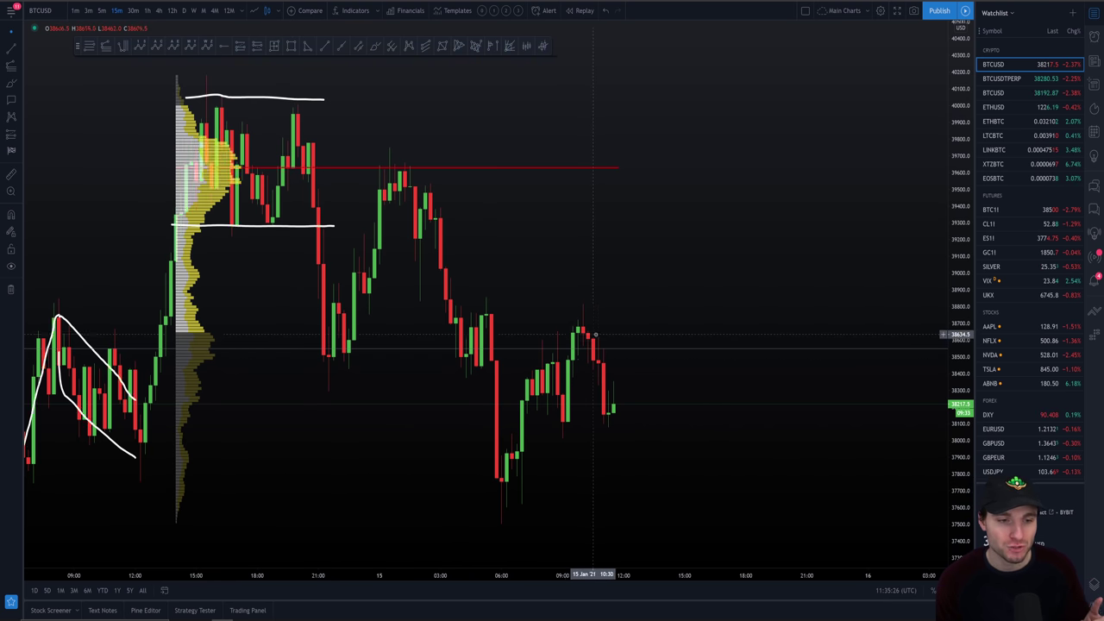
Examine the 15-minute BTCUSD chart from the volume profile's red line up to the 40762.5 level, and bring up Discord's ta-chat channel.
{"action": "scroll", "coordinate": [593, 354], "scroll_direction": "down", "scroll_amount": 3}
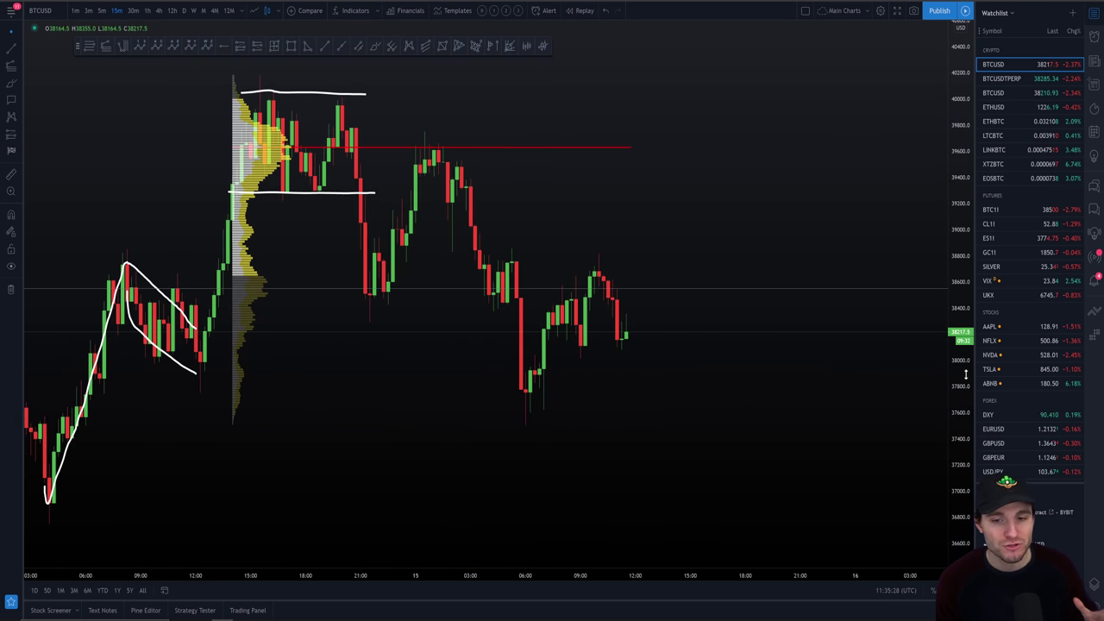
{"action": "scroll", "coordinate": [797, 422], "scroll_direction": "left", "scroll_amount": 2}
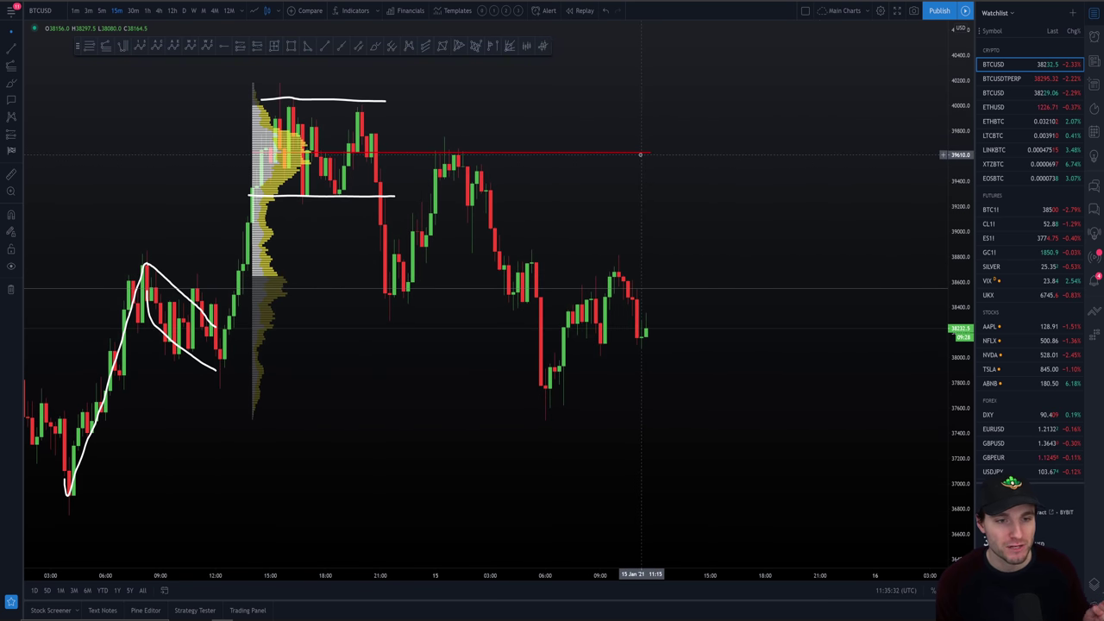
{"action": "left_click_drag", "start_coordinate": [647, 173], "coordinate": [685, 325]}
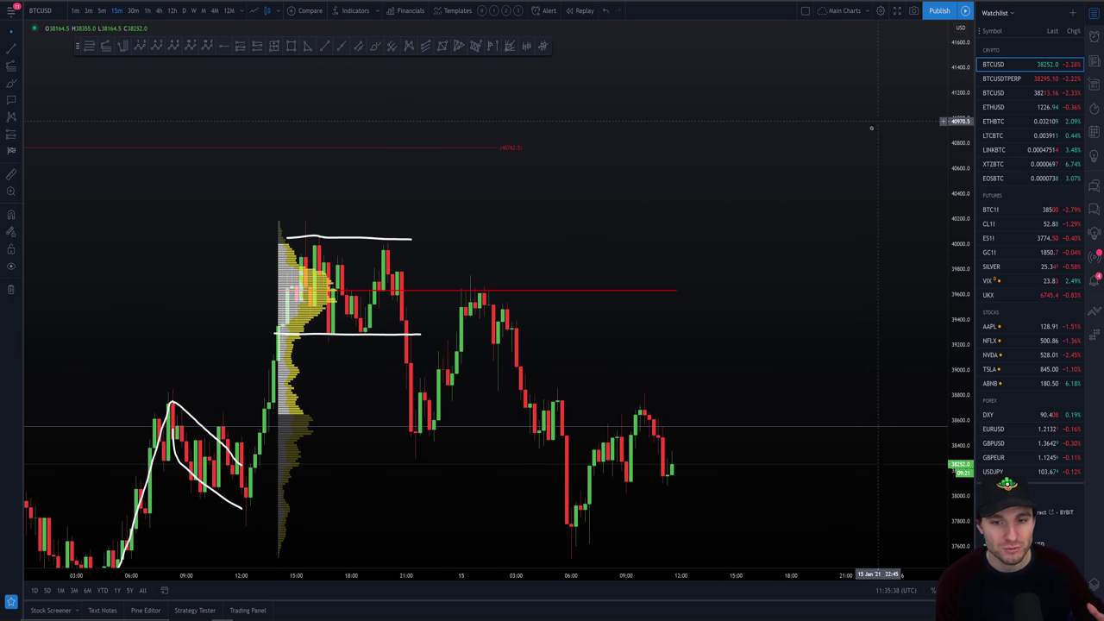
{"action": "left_click_drag", "start_coordinate": [800, 216], "coordinate": [774, 73]}
{"action": "left_click_drag", "start_coordinate": [719, 390], "coordinate": [748, 406]}
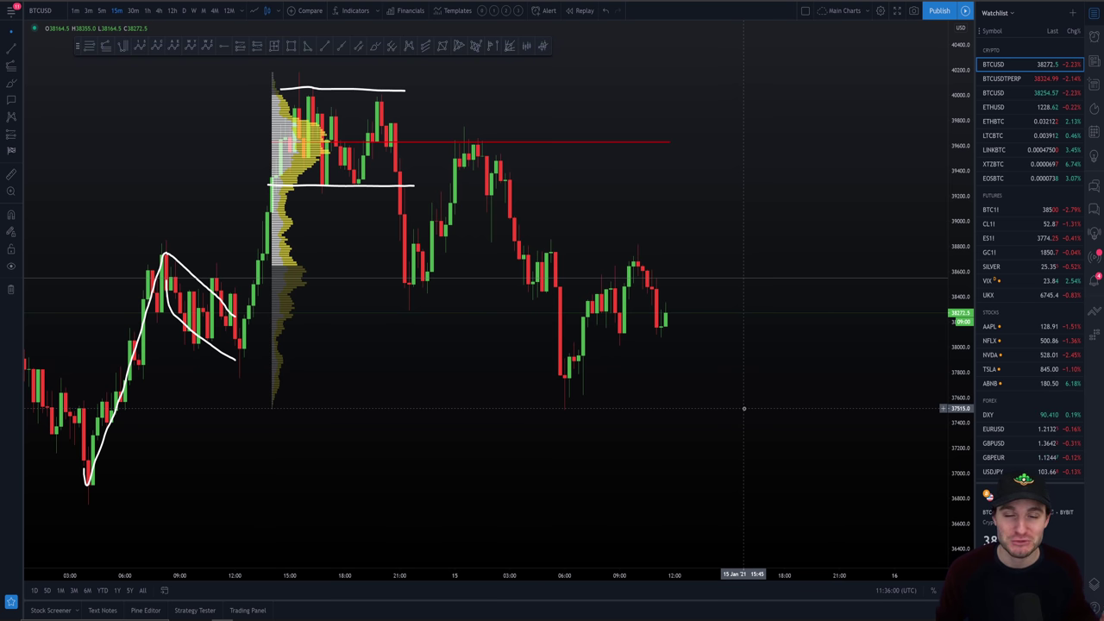
{"action": "left_click_drag", "start_coordinate": [744, 408], "coordinate": [810, 414]}
{"action": "key", "text": "alt+Tab"}
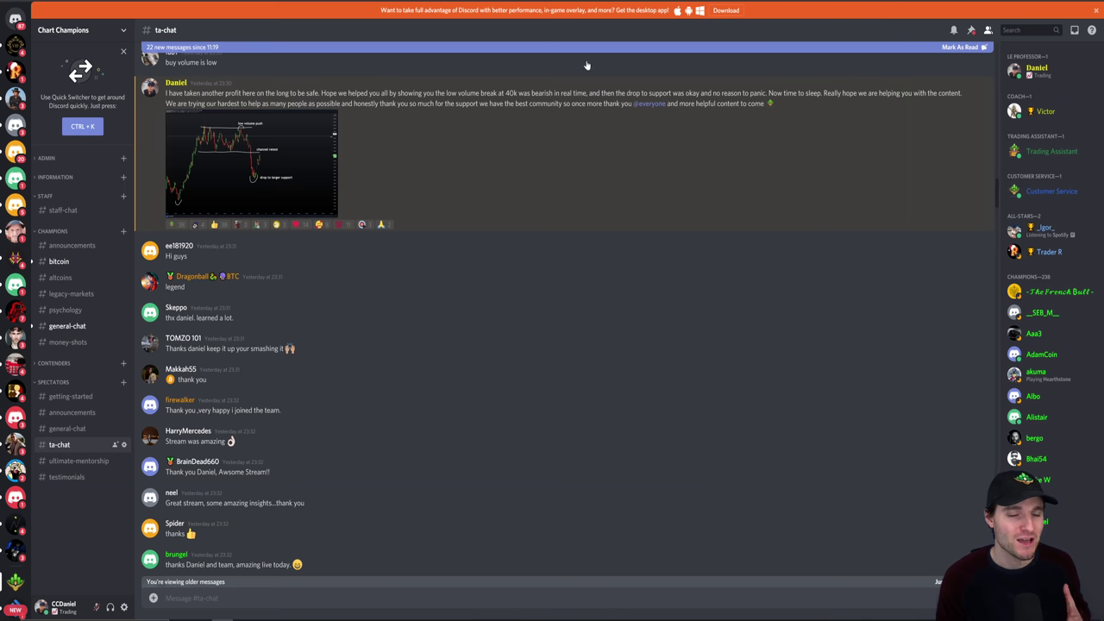